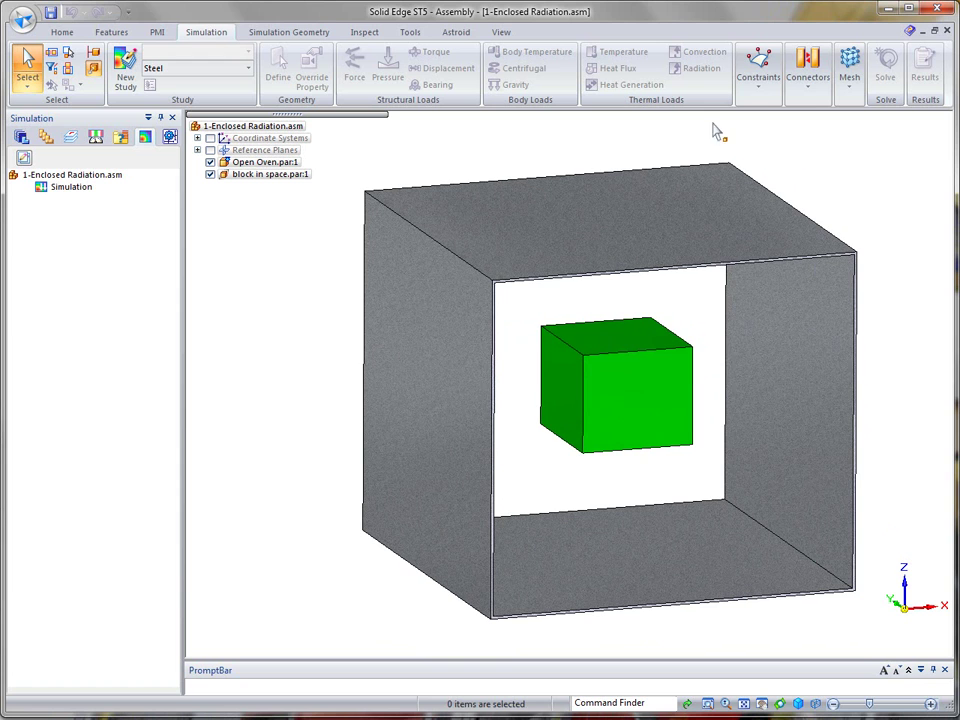
- Create a Steady State Heat Transfer study with the Tetrahedral mesh type
click(124, 66)
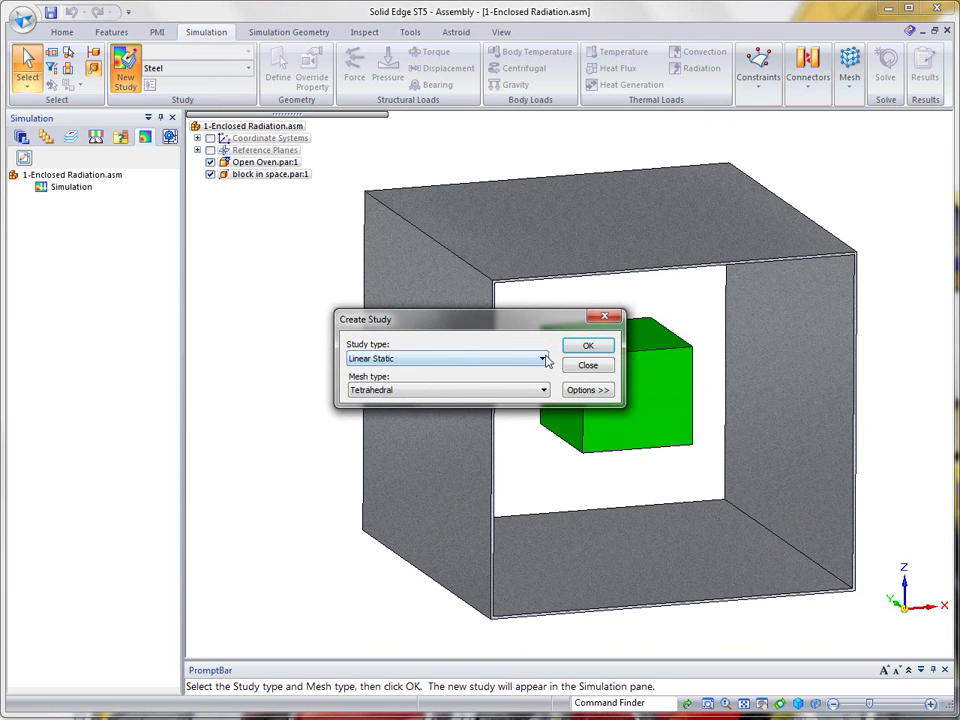
click(542, 358)
click(435, 409)
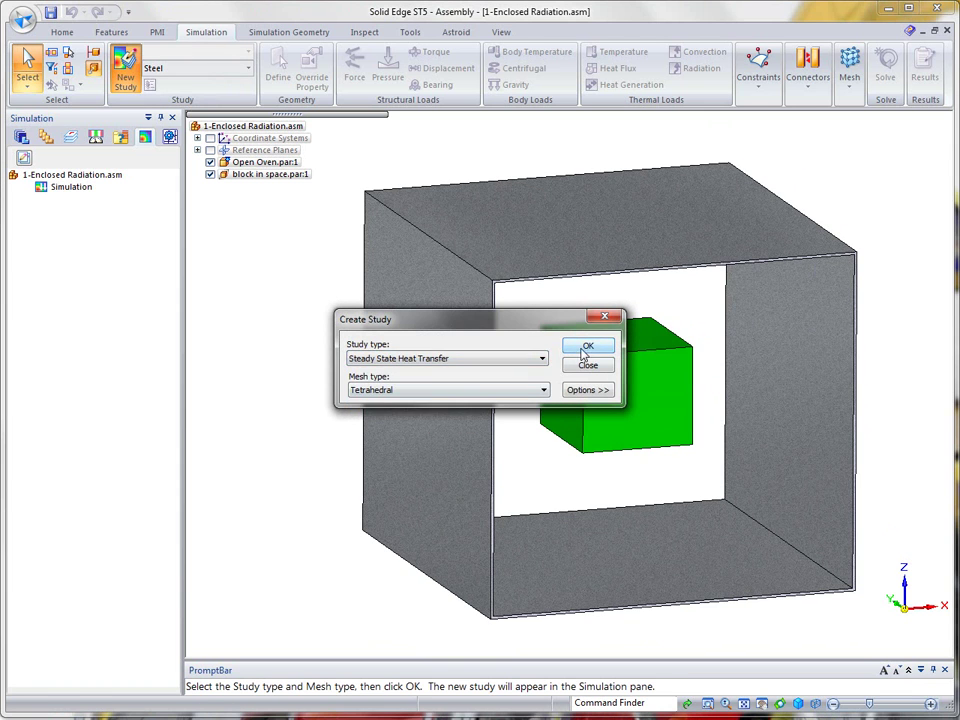
click(581, 346)
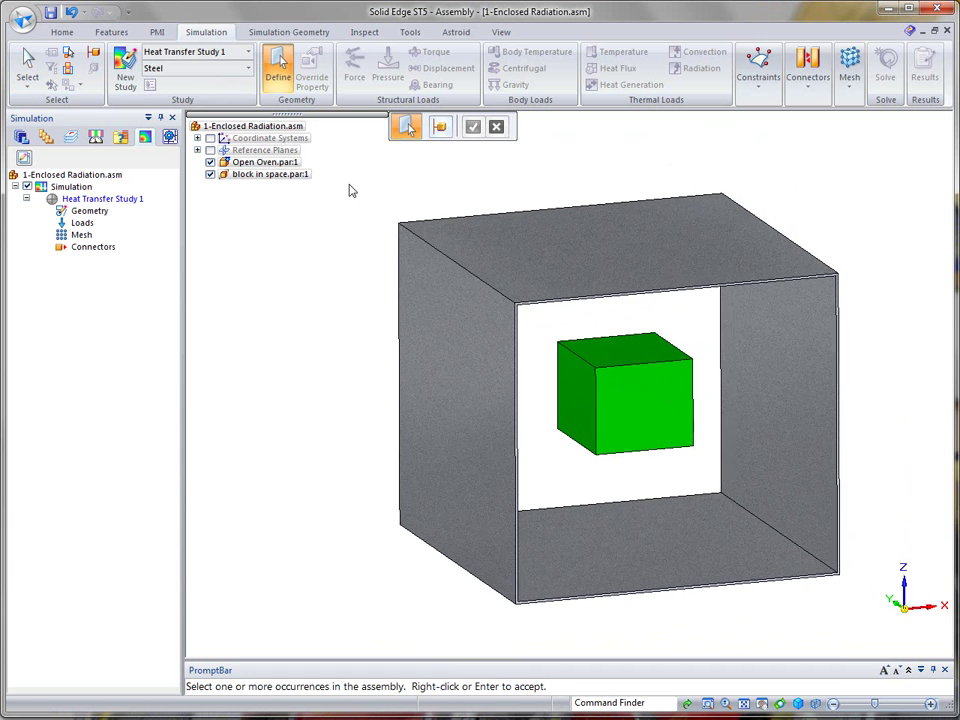
- Define the study geometry by including both the open oven and the block inside it
drag(345, 179, 879, 643)
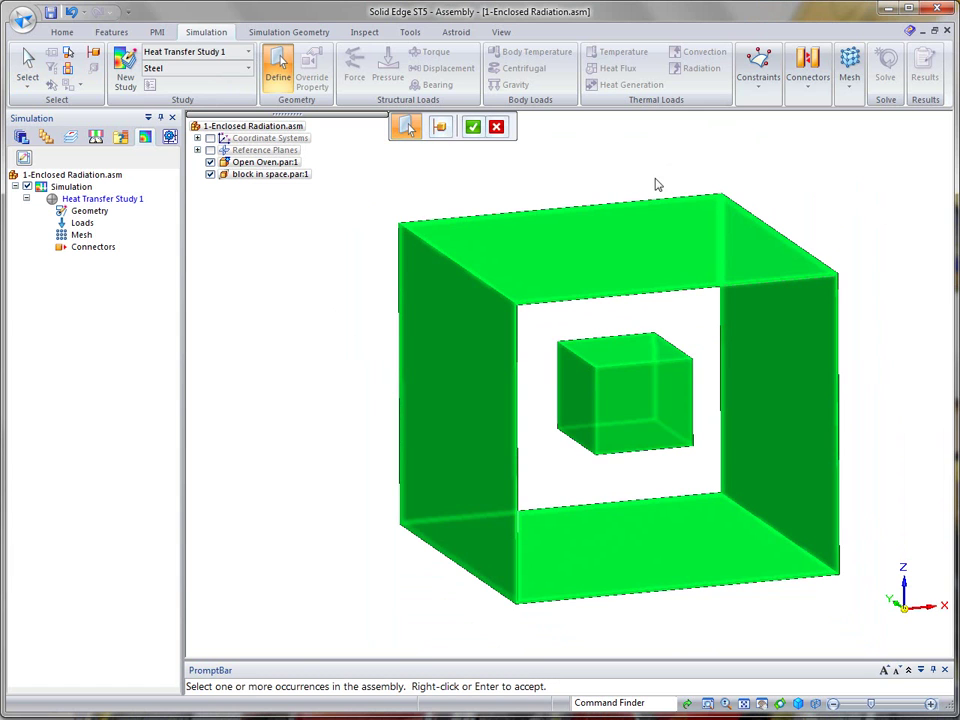
click(472, 126)
middle_drag(878, 191, 878, 191)
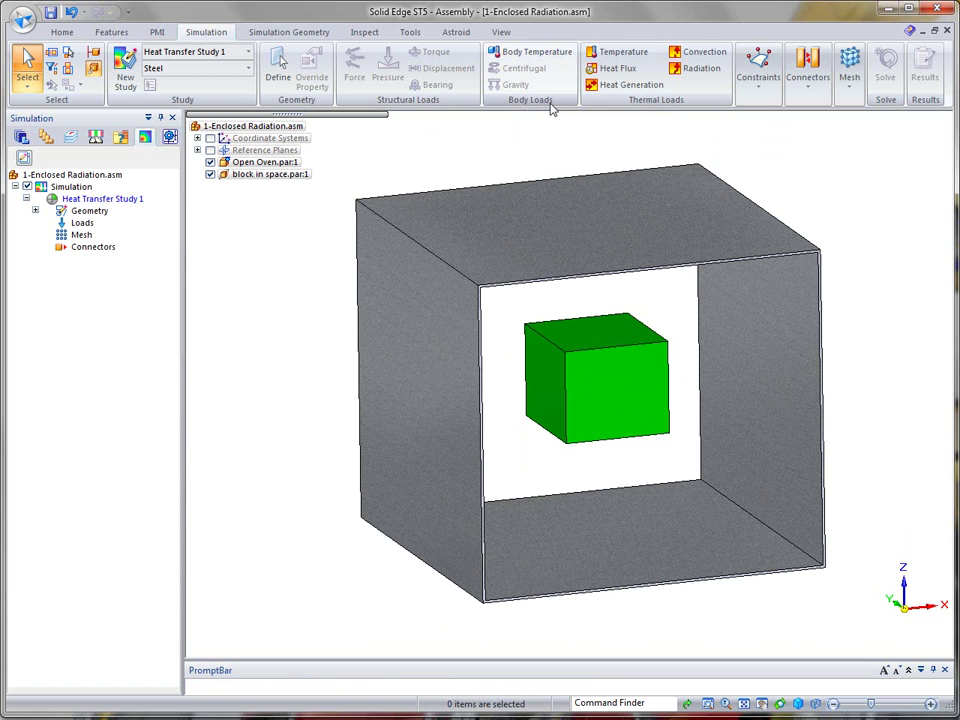
- Apply a body temperature of 20 C to the study and hide the display of its loads
click(532, 52)
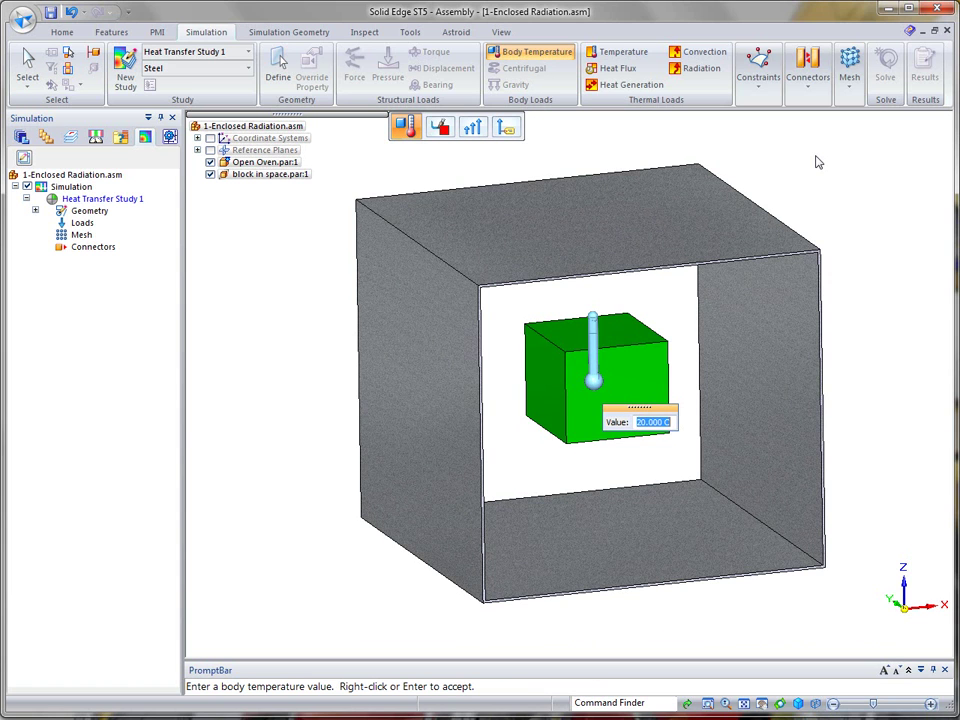
key(Return)
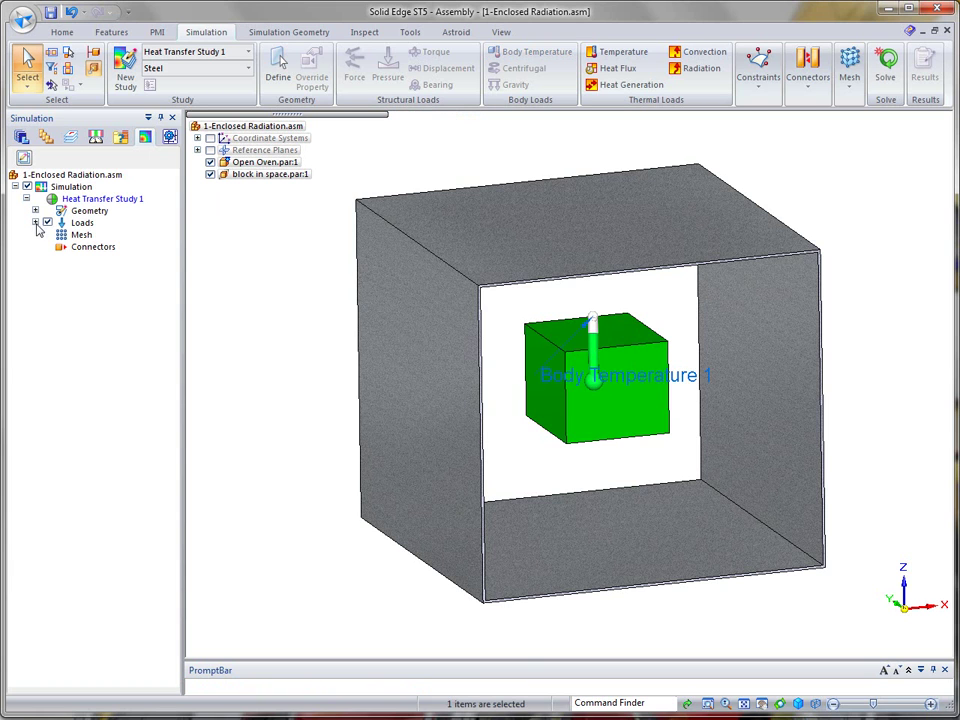
click(47, 221)
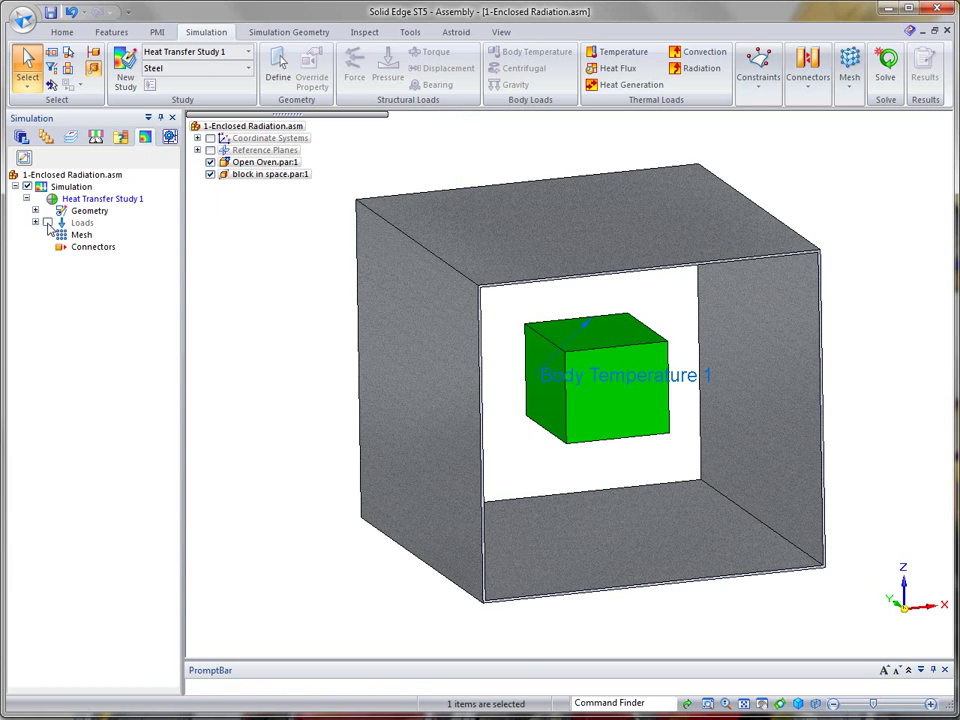
click(845, 165)
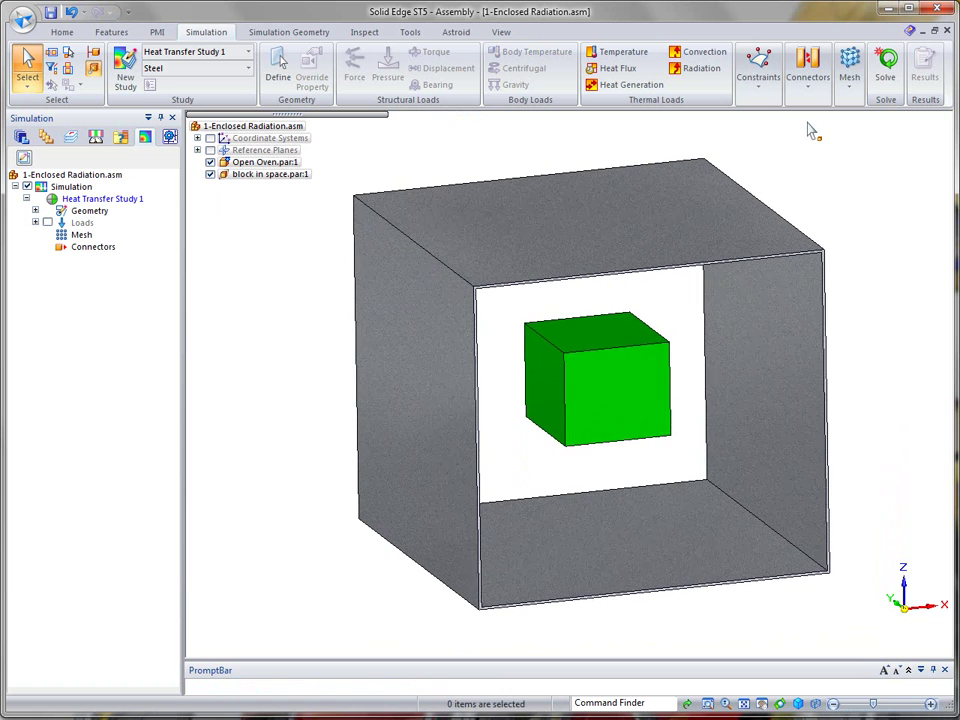
click(700, 70)
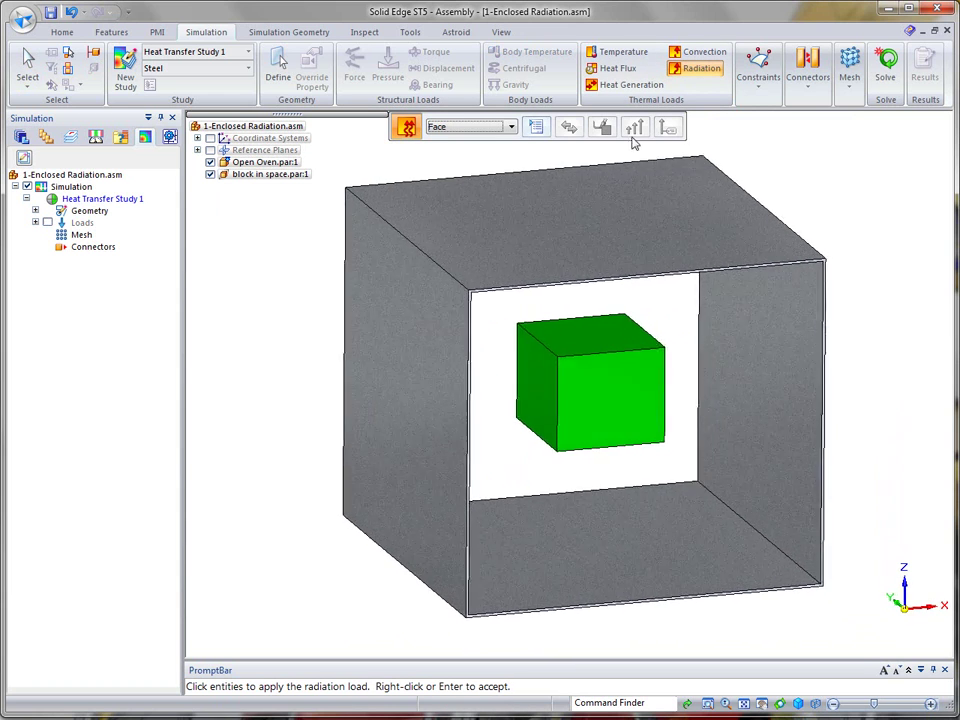
click(536, 126)
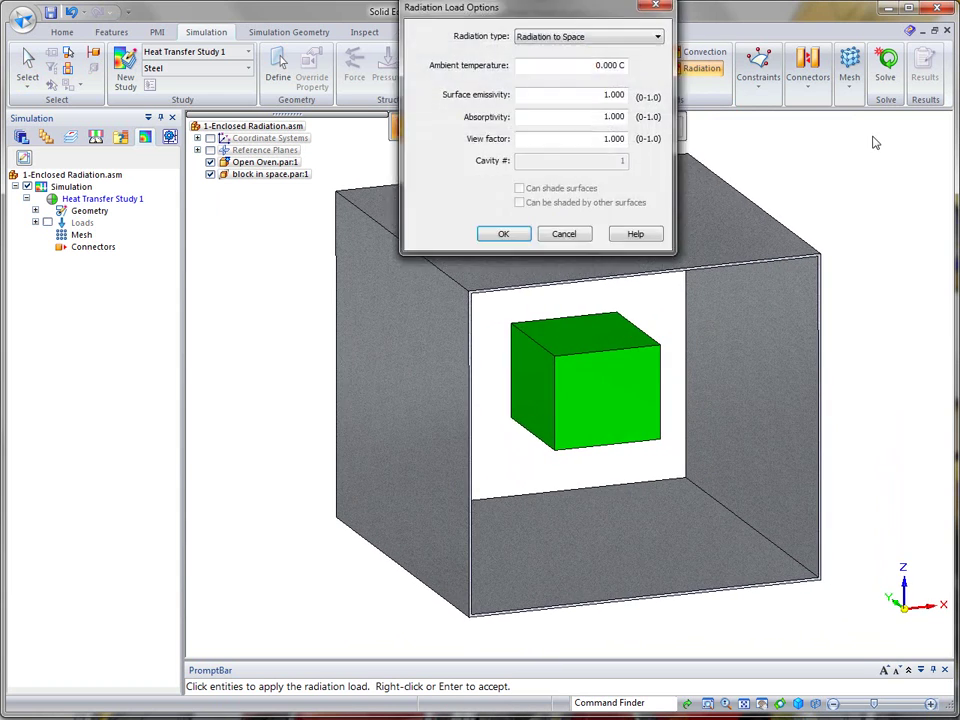
drag(615, 17, 838, 35)
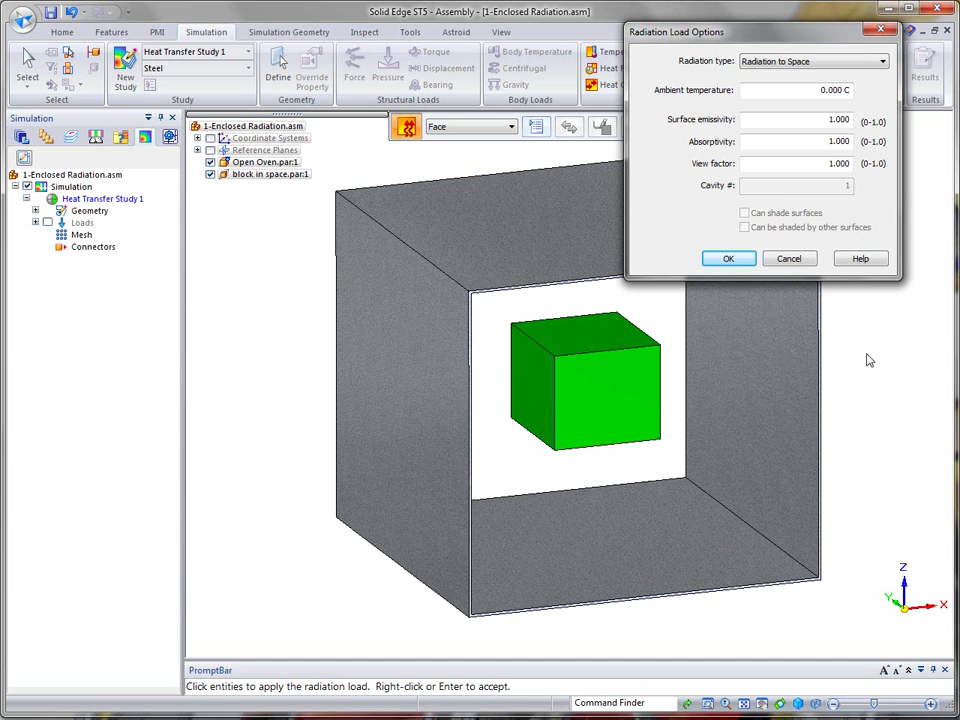
click(808, 262)
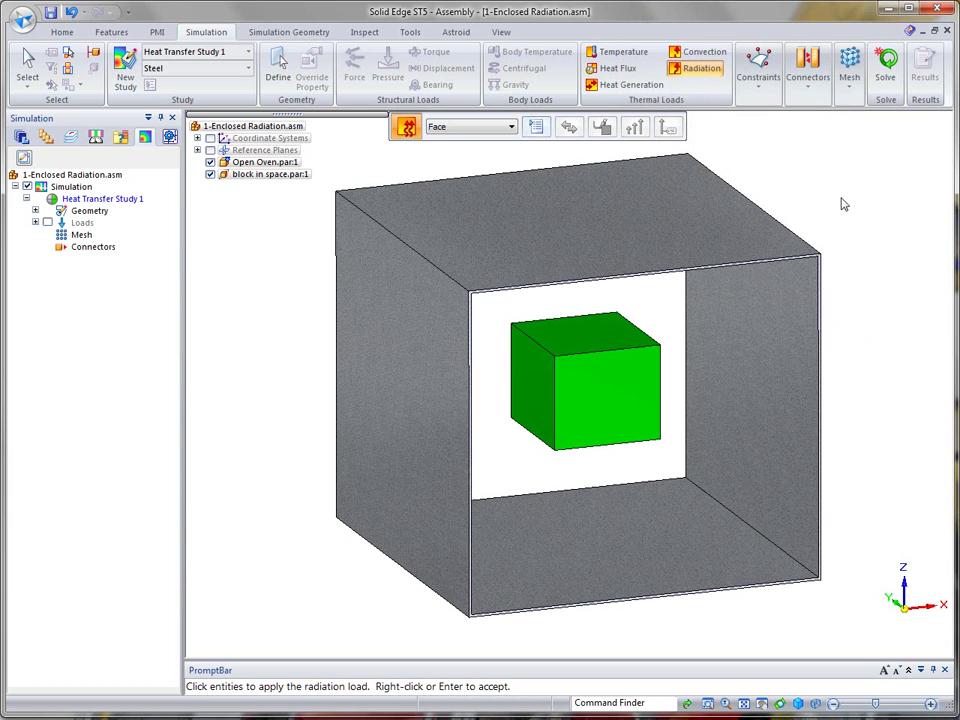
- Apply a 100 W heat flux to the oven's inner wall face on the +X side
click(617, 68)
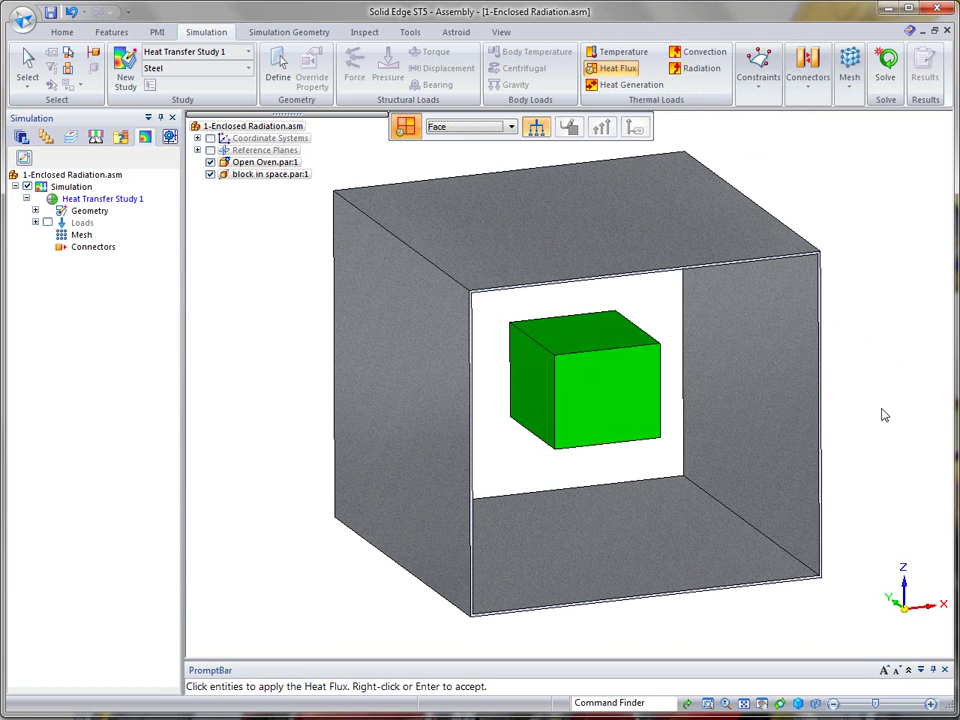
click(778, 357)
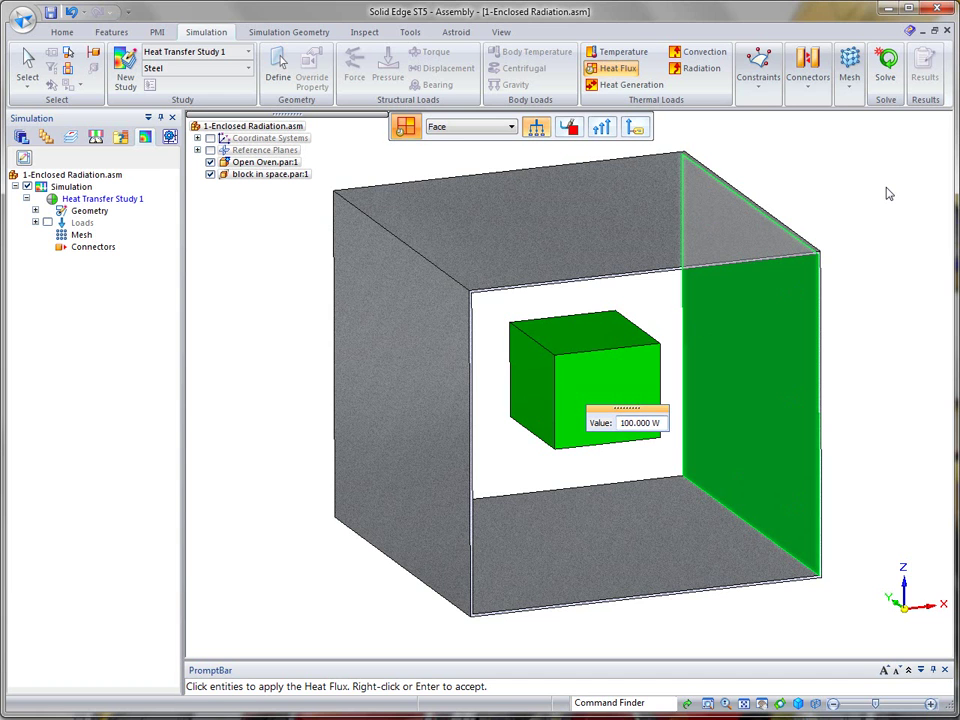
key(Return)
scroll(885, 204, up, 1)
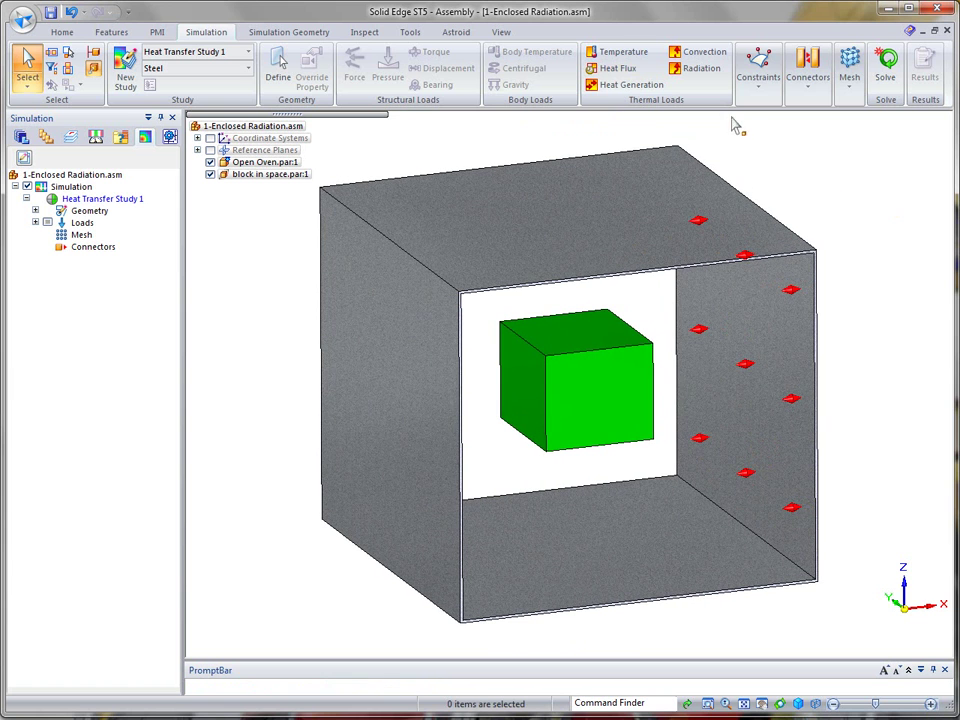
- Configure a radiation load as Enclosed Radiation with surface emissivity 1, cavity number 1 and Can be shaded by other surfaces enabled
click(697, 68)
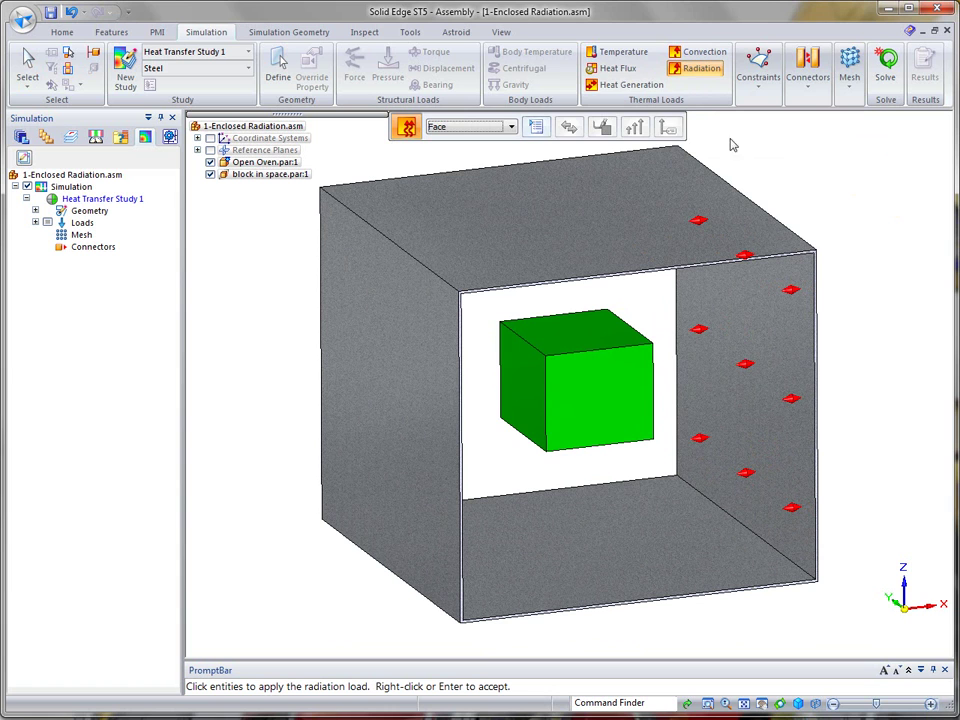
click(536, 126)
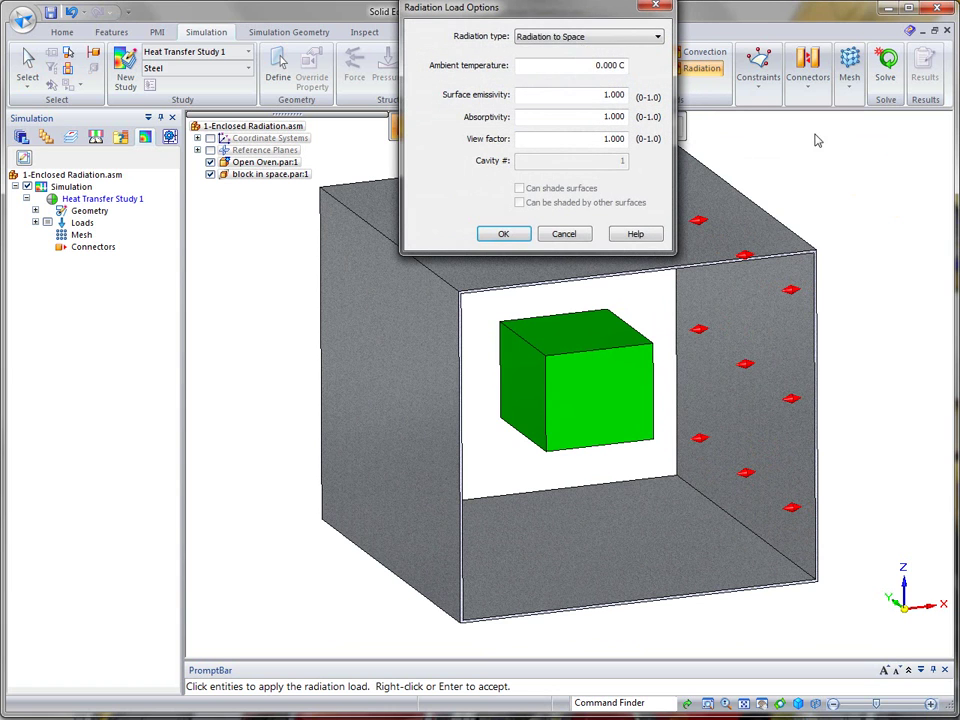
click(655, 36)
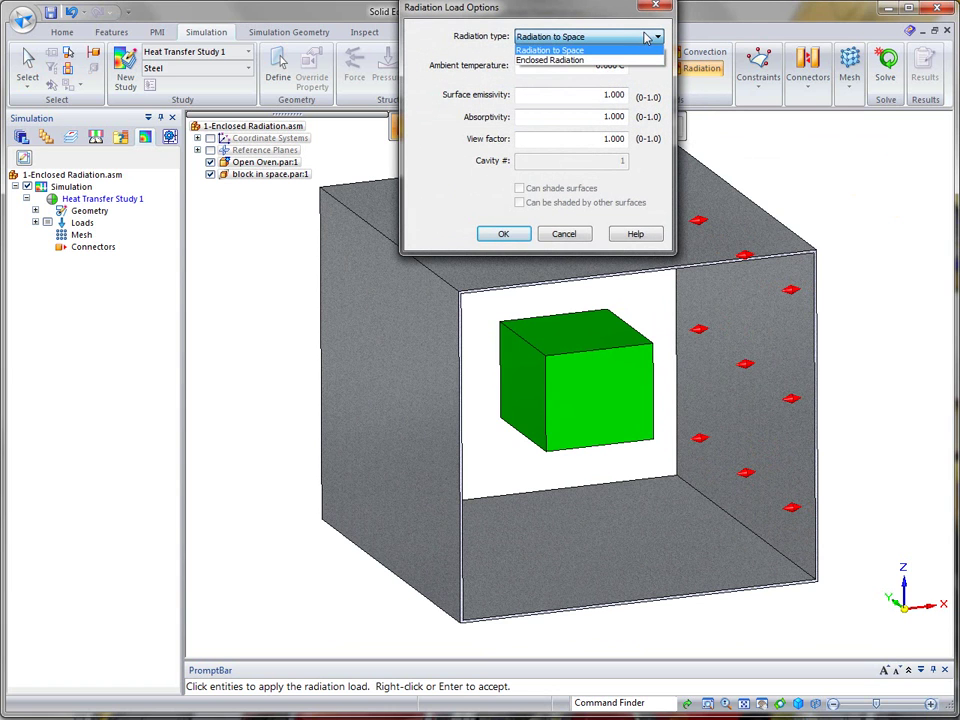
click(585, 61)
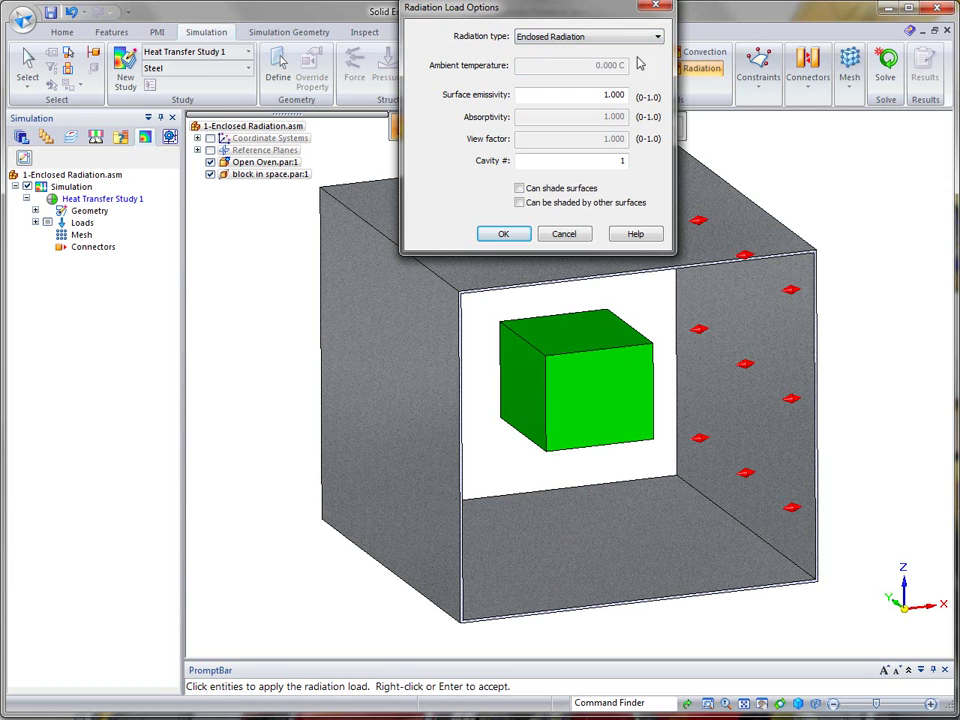
click(555, 94)
drag(446, 8, 589, 16)
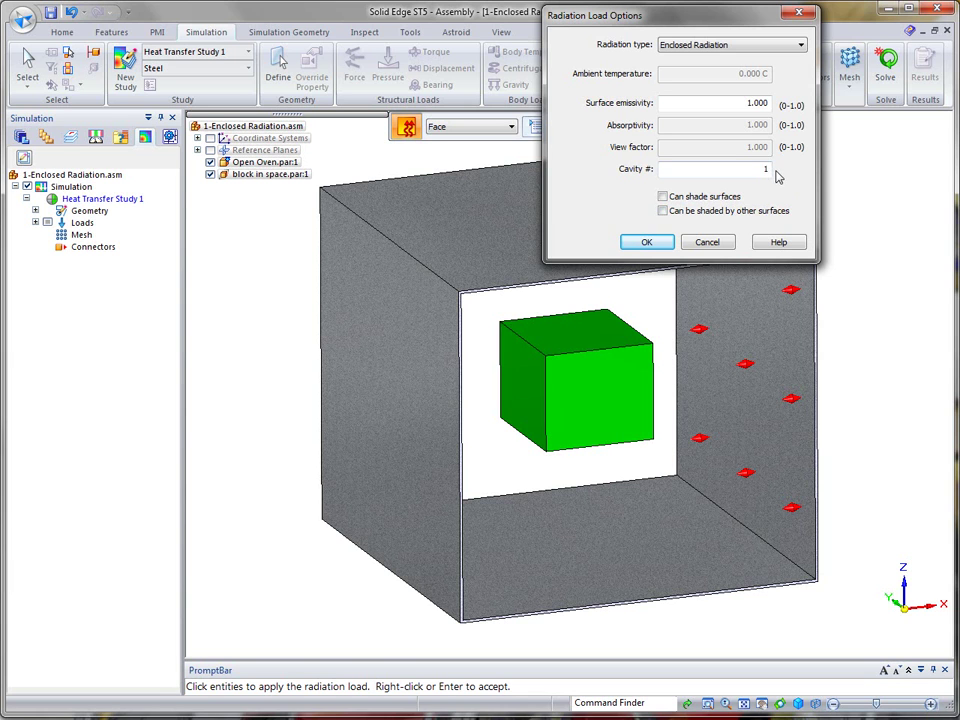
click(663, 211)
click(647, 243)
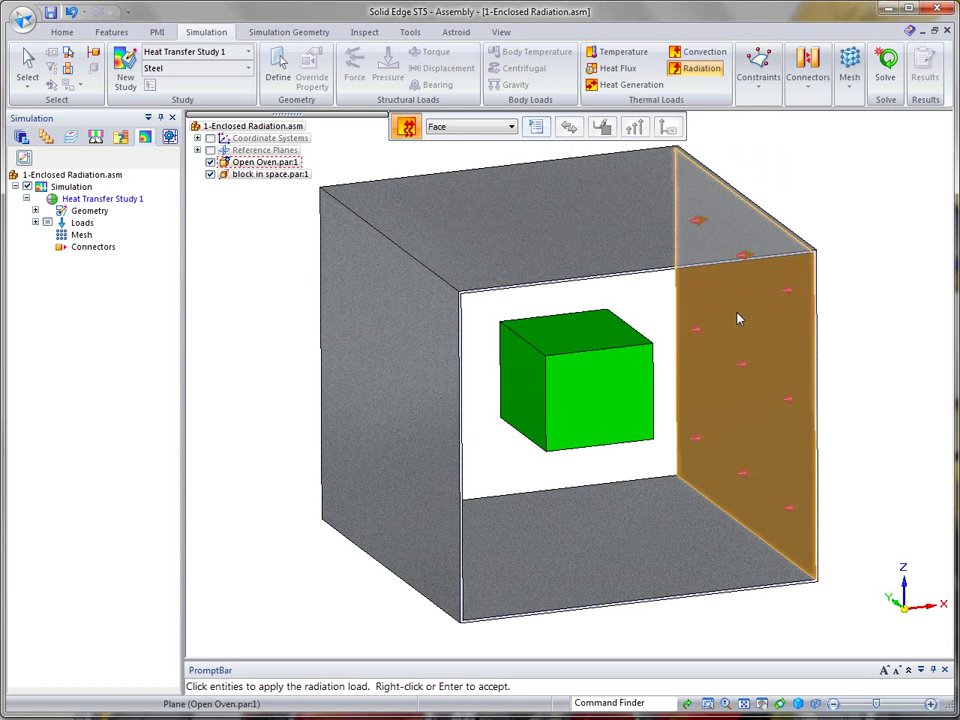
- Apply the enclosed radiation load to the four inner faces of the oven: both side walls, floor and ceiling
click(738, 319)
click(647, 529)
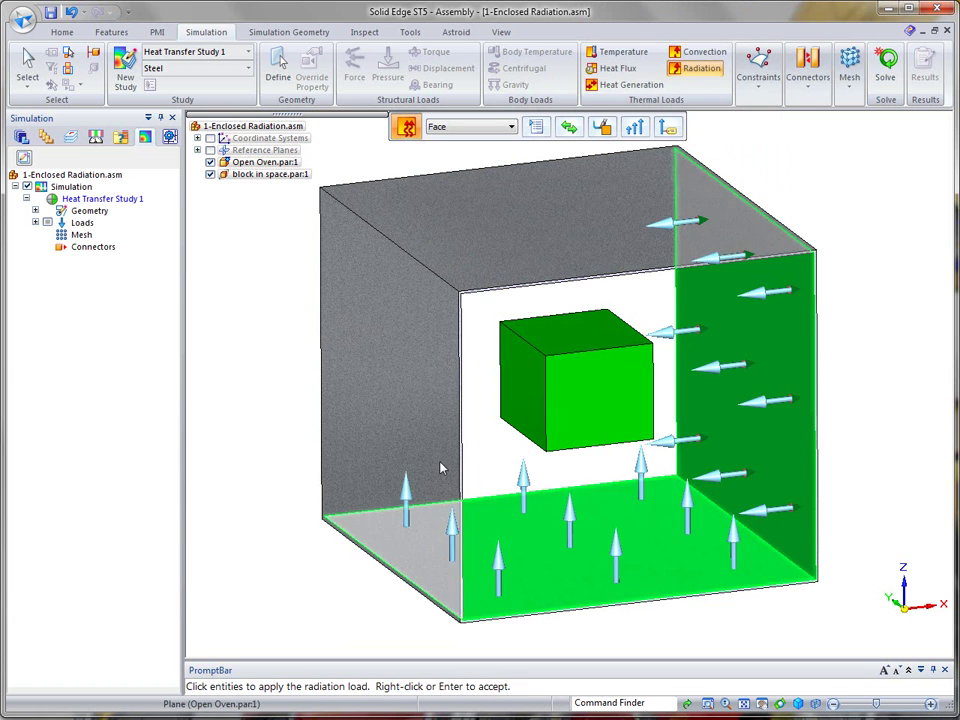
middle_drag(943, 271, 853, 219)
click(536, 221)
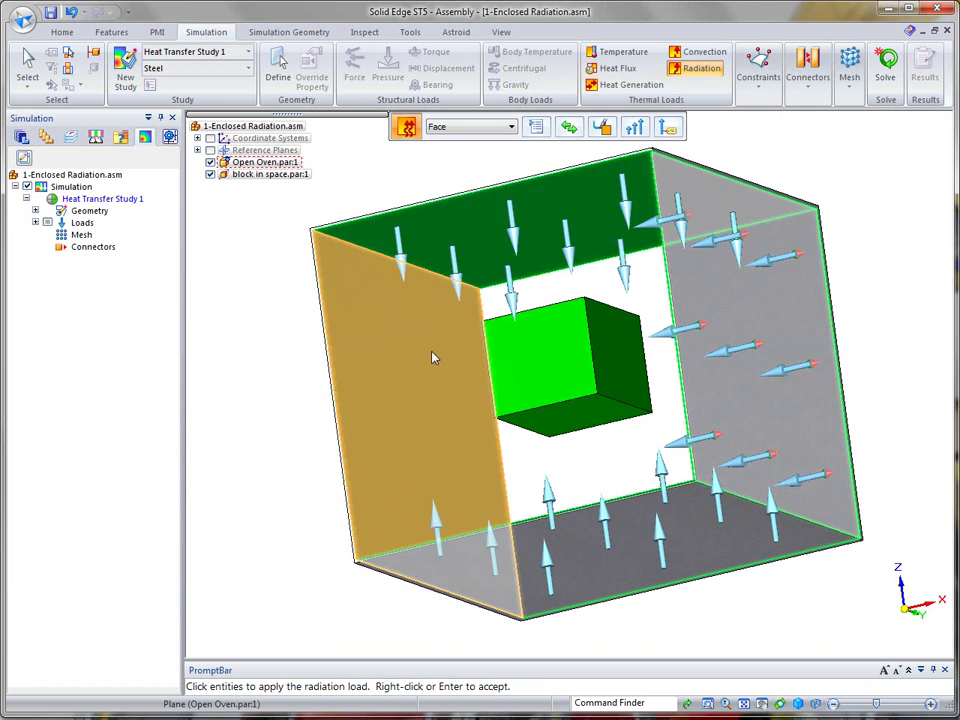
click(432, 352)
middle_drag(786, 195, 892, 189)
right_click(892, 159)
key(ctrl+i)
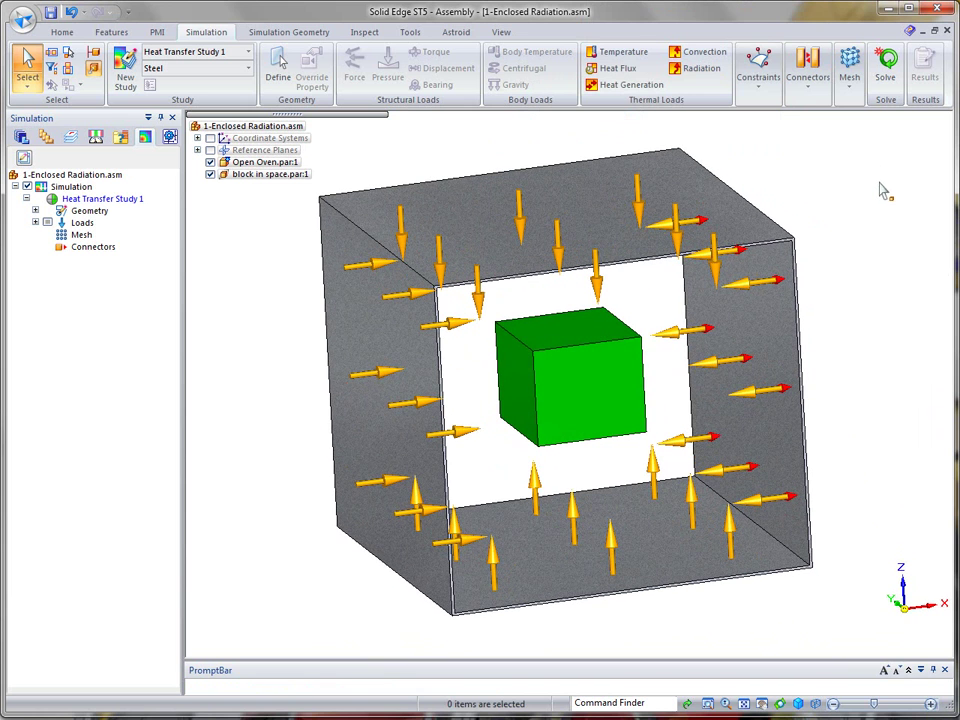
- Configure a second radiation load as Enclosed Radiation with emissivity 1, cavity number 1 and Can shade surfaces enabled
click(697, 70)
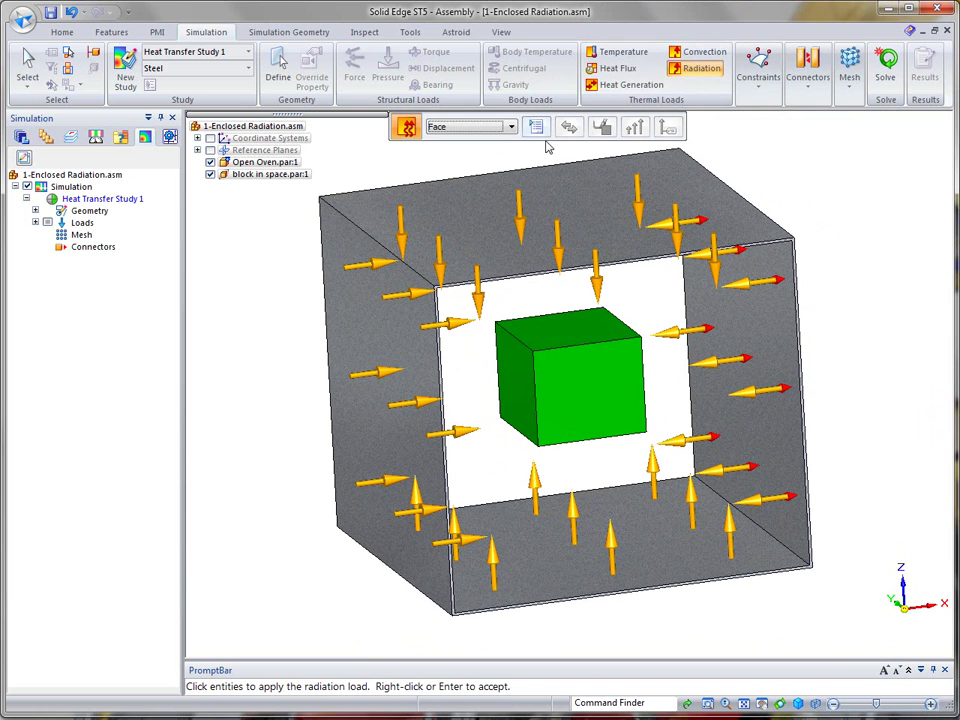
click(536, 130)
click(612, 37)
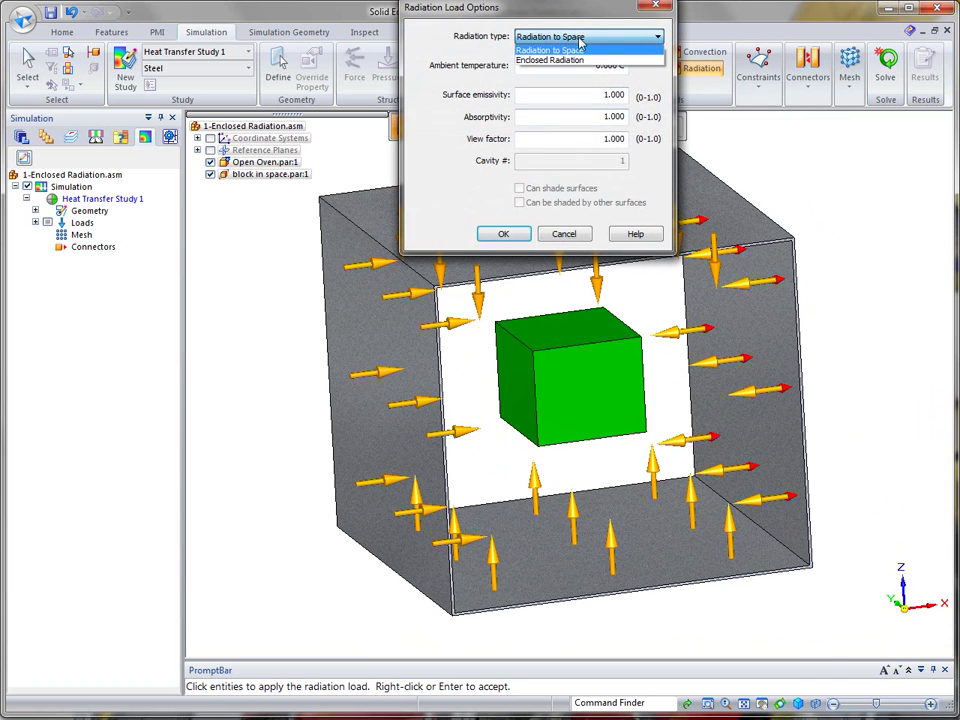
click(553, 60)
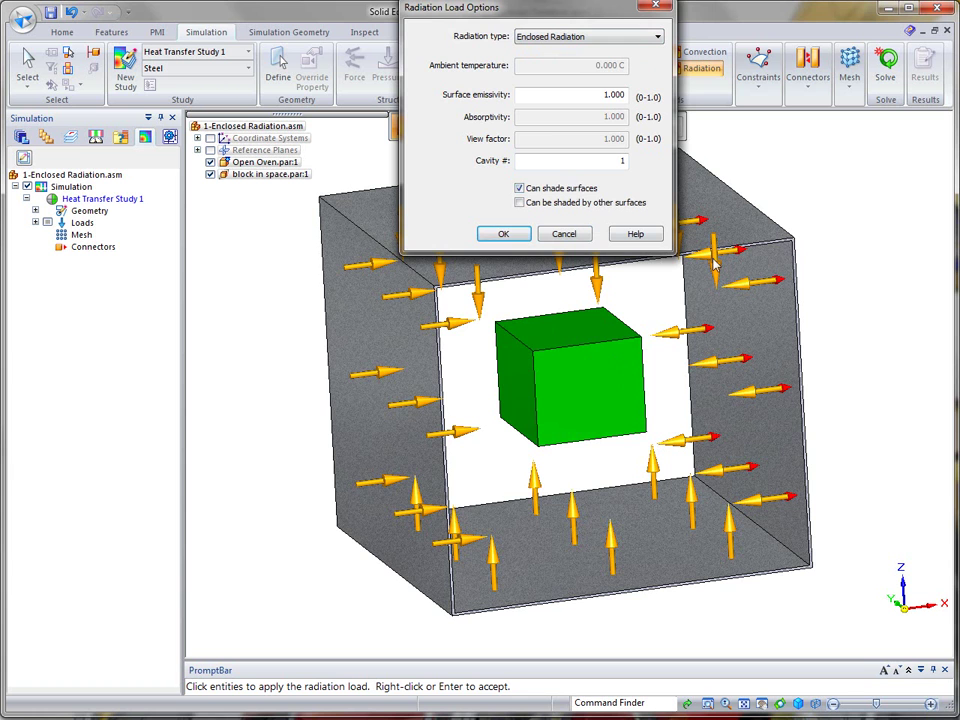
click(503, 234)
- Apply the second radiation load to all faces of the block inside the oven
key(ctrl+f)
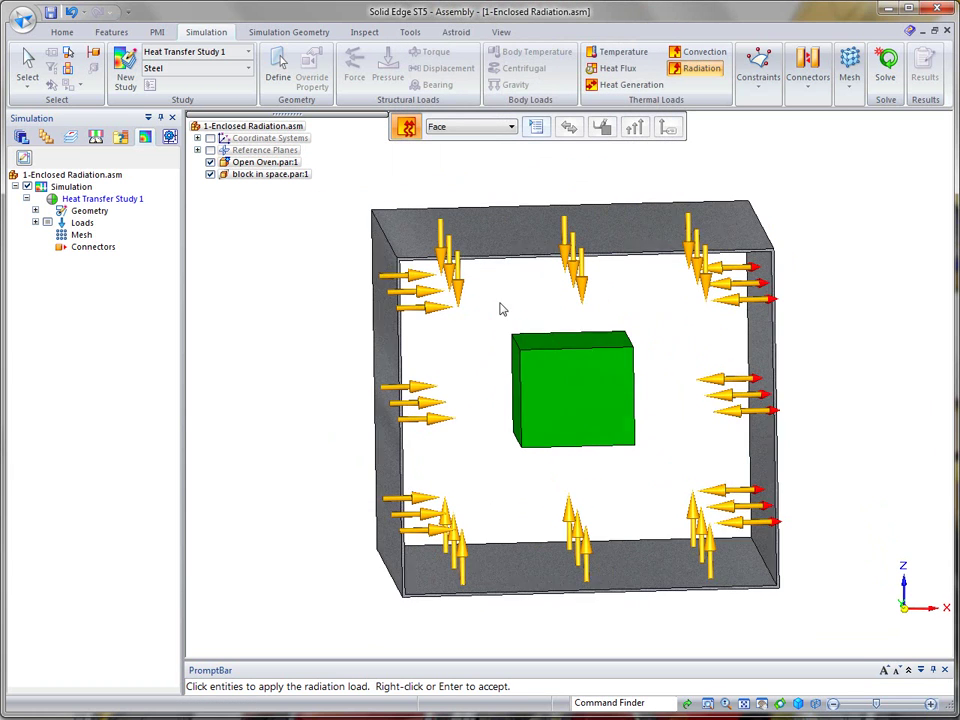
drag(493, 300, 677, 482)
click(512, 127)
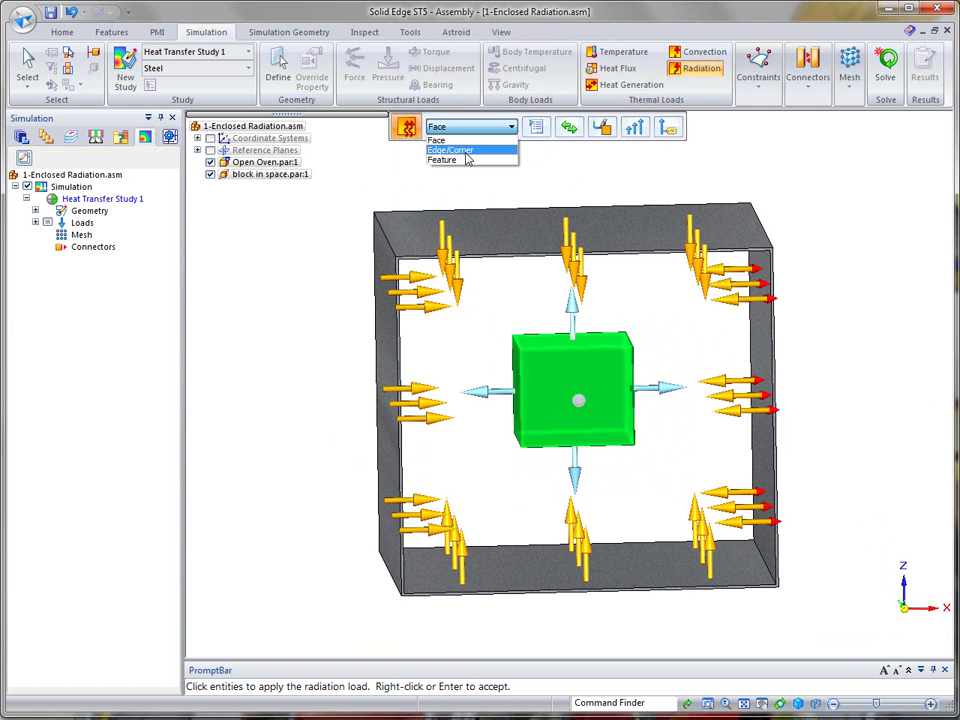
click(822, 156)
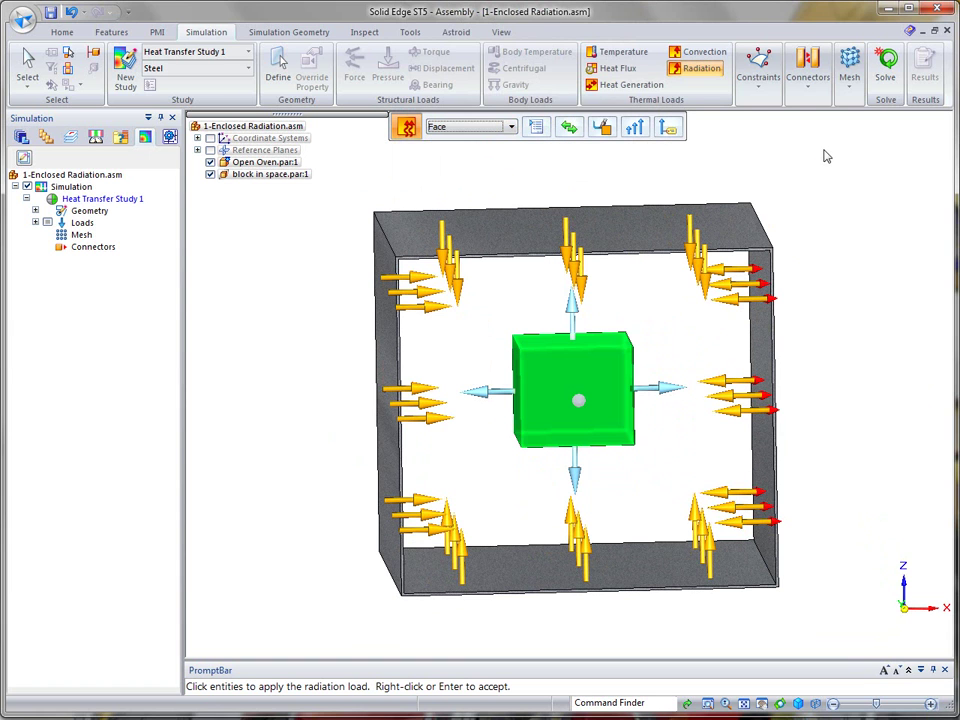
right_click(845, 170)
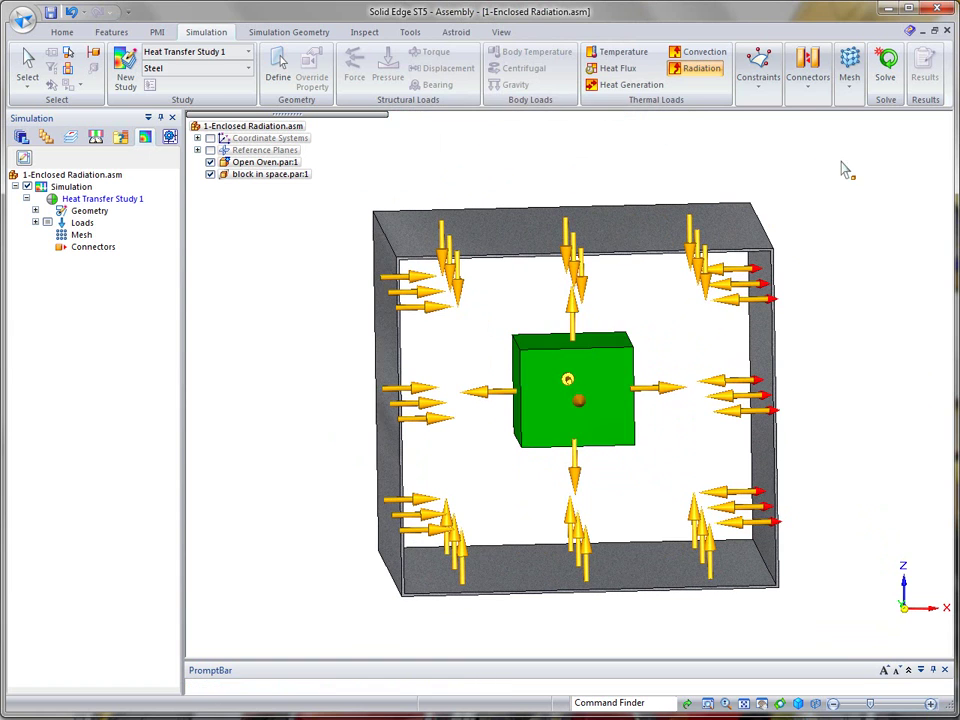
click(860, 205)
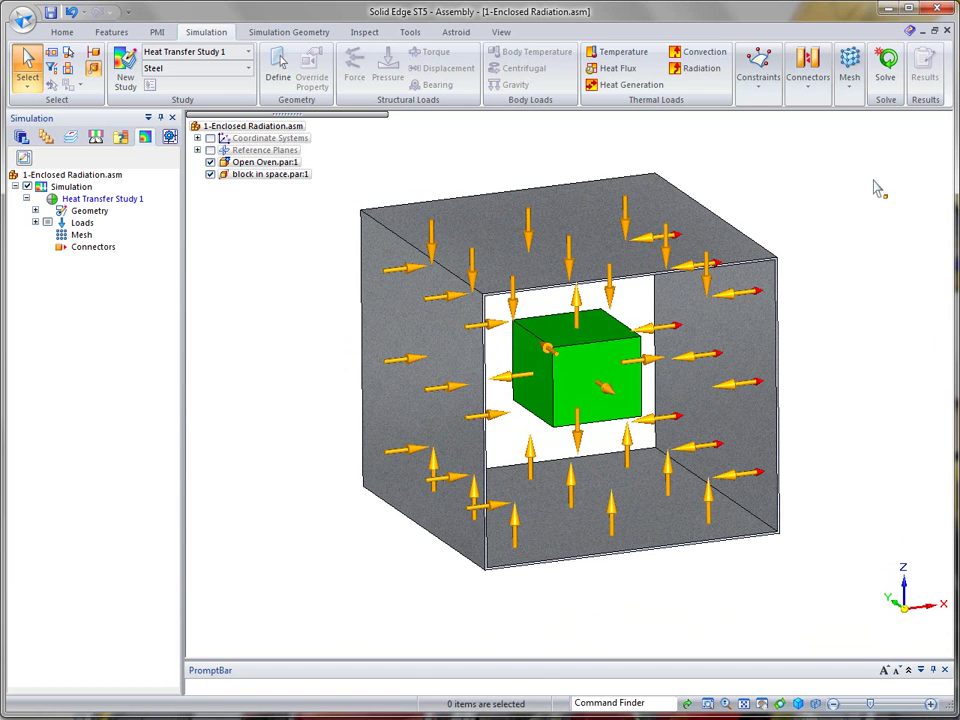
- Solve the heat transfer study, agreeing to proceed without connectors
click(885, 65)
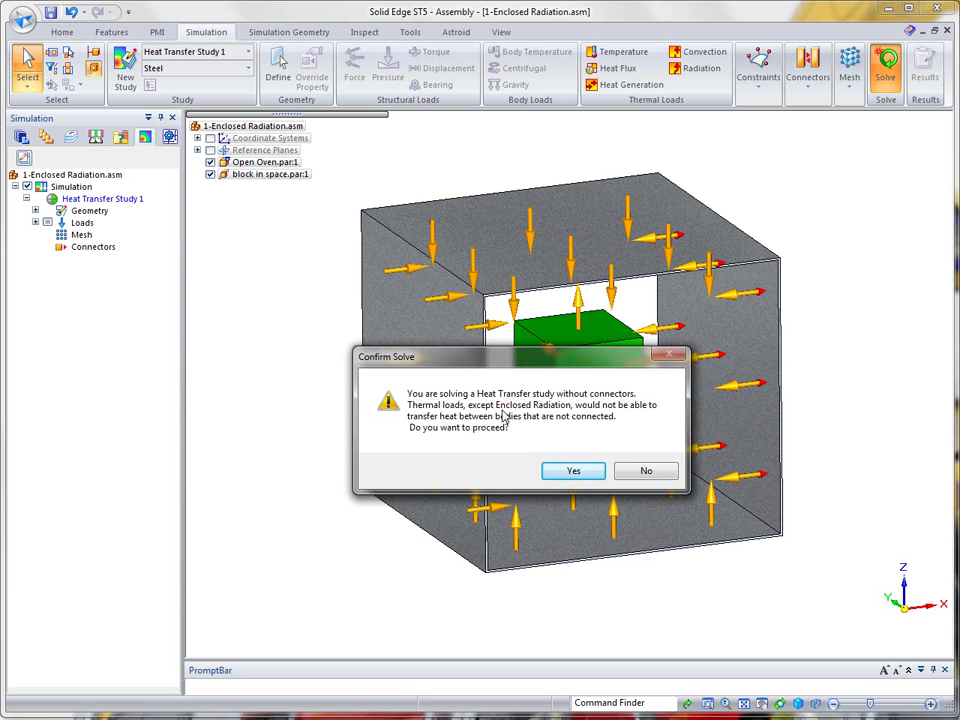
click(565, 472)
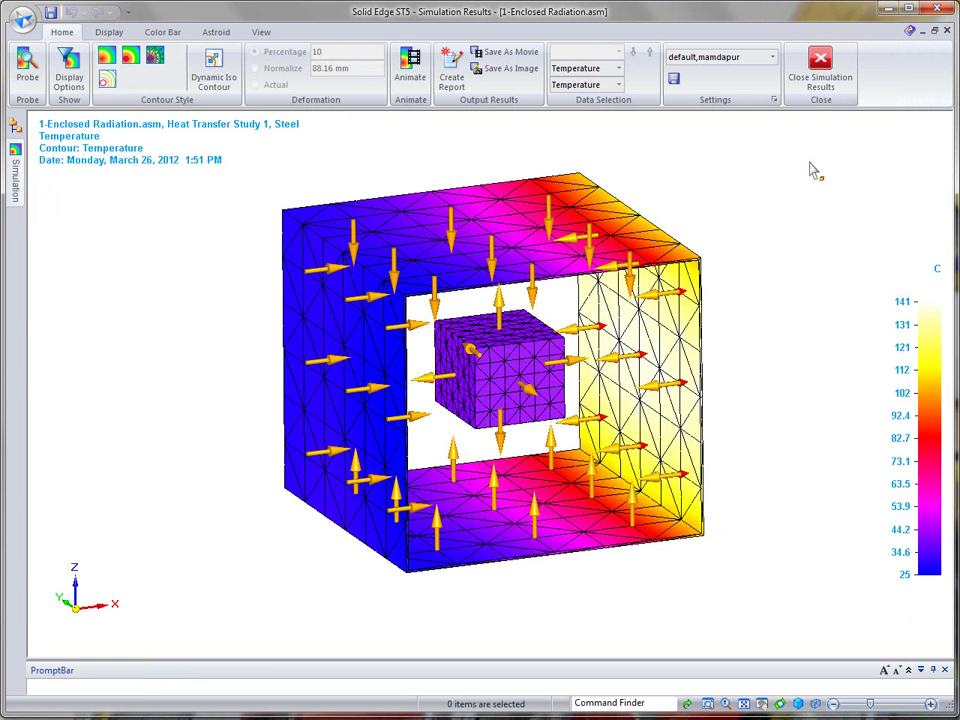
- Probe the block's temperature at a node toward the hot wall and at one on the side facing the cold wall
middle_drag(820, 183, 789, 295)
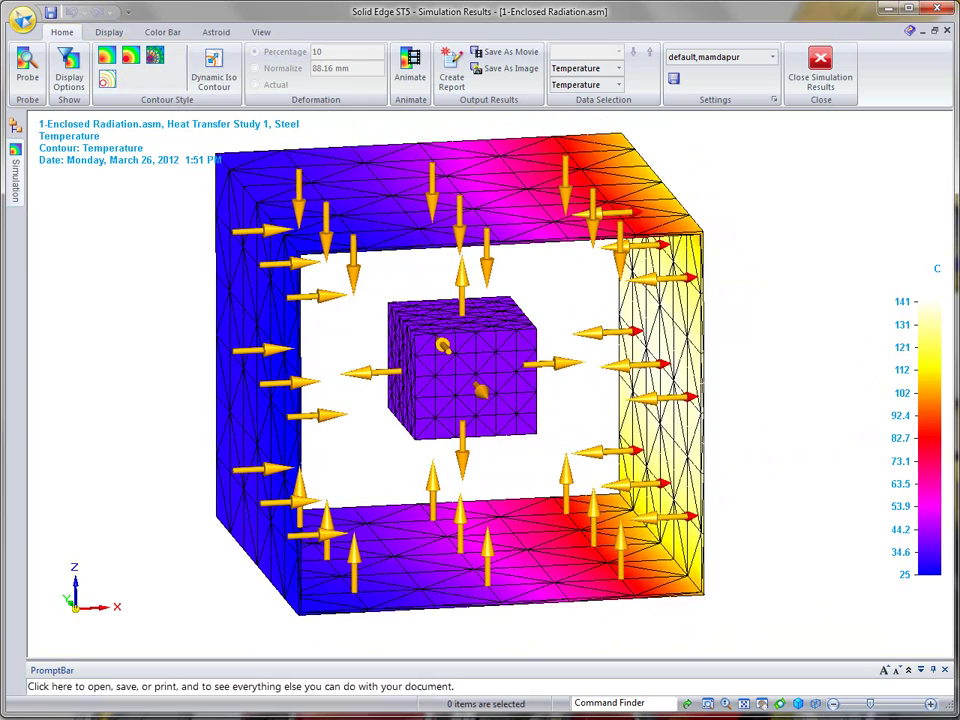
click(27, 65)
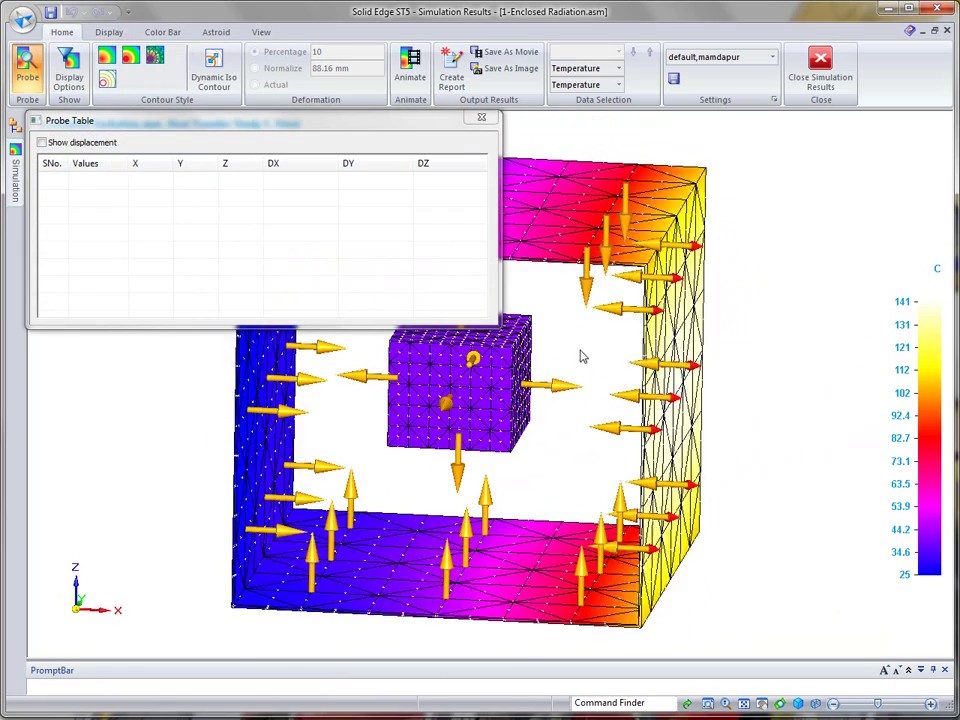
click(519, 368)
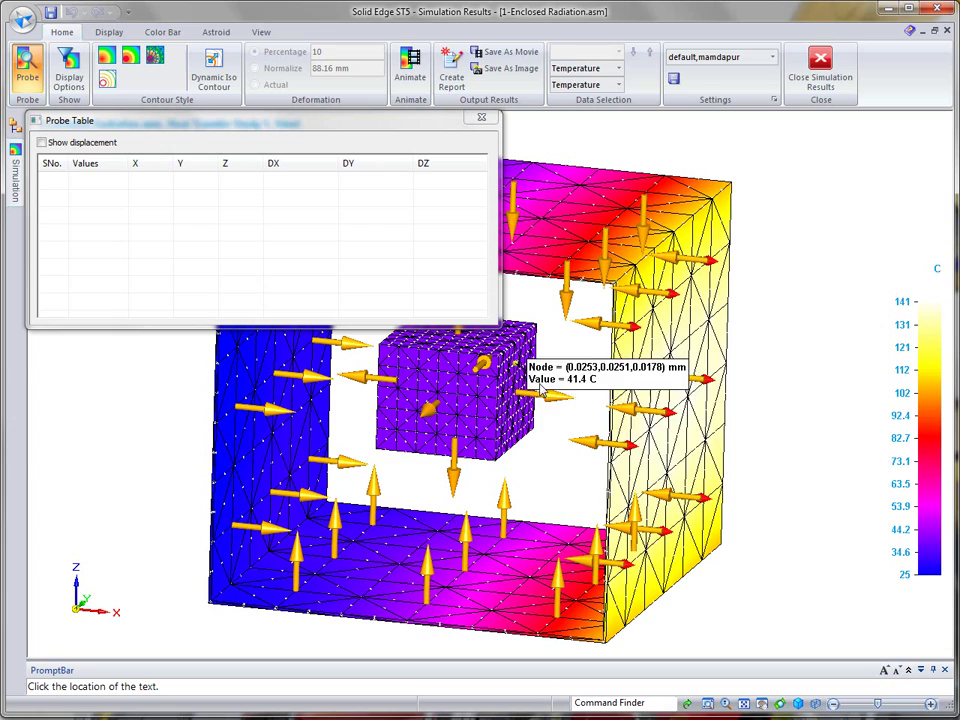
click(537, 470)
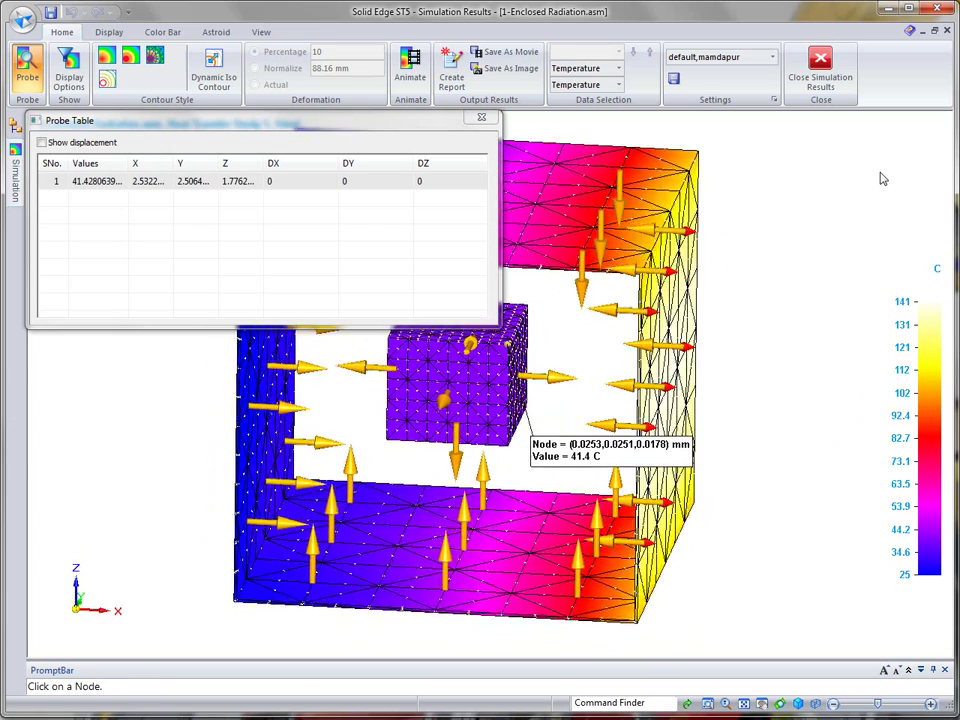
click(396, 384)
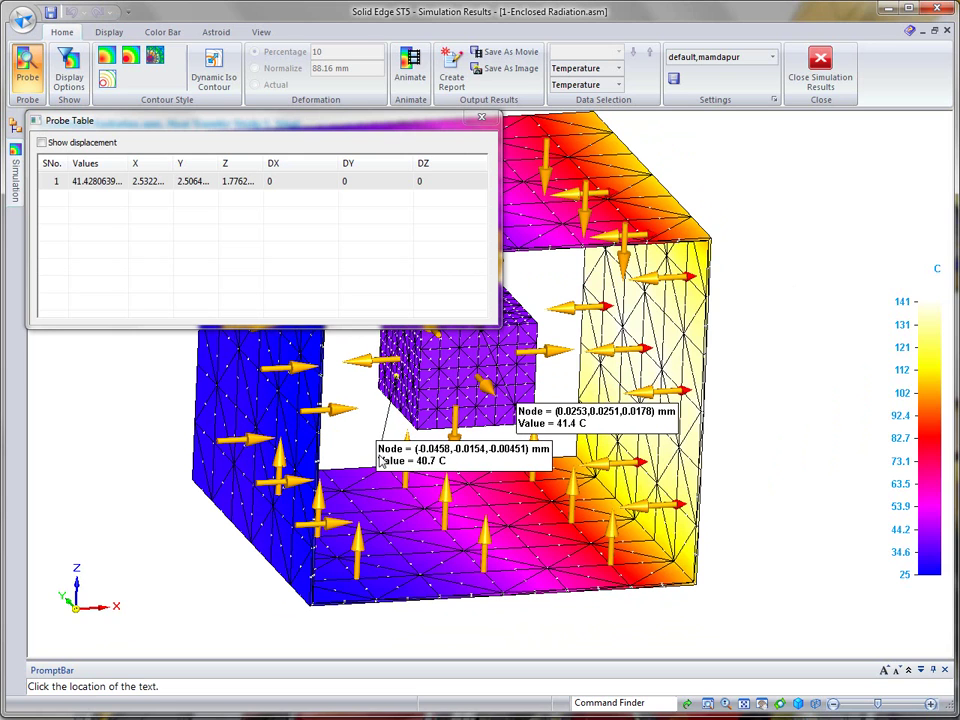
click(380, 460)
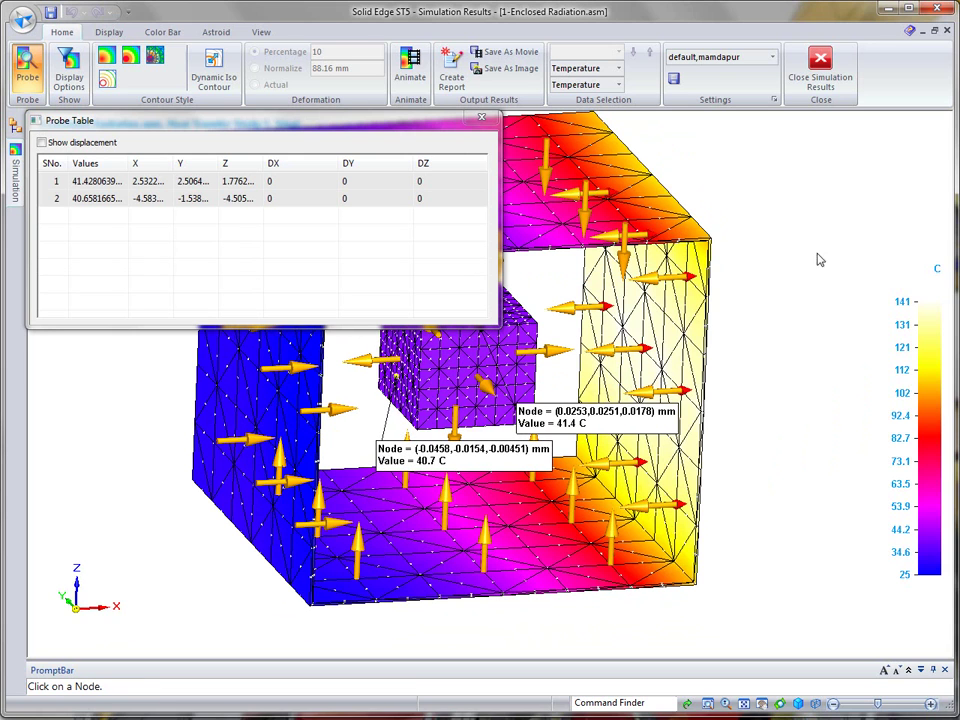
- Probe the temperature at a node on the oven's cold side wall, and close the simulation results
middle_drag(829, 236, 675, 250)
click(262, 375)
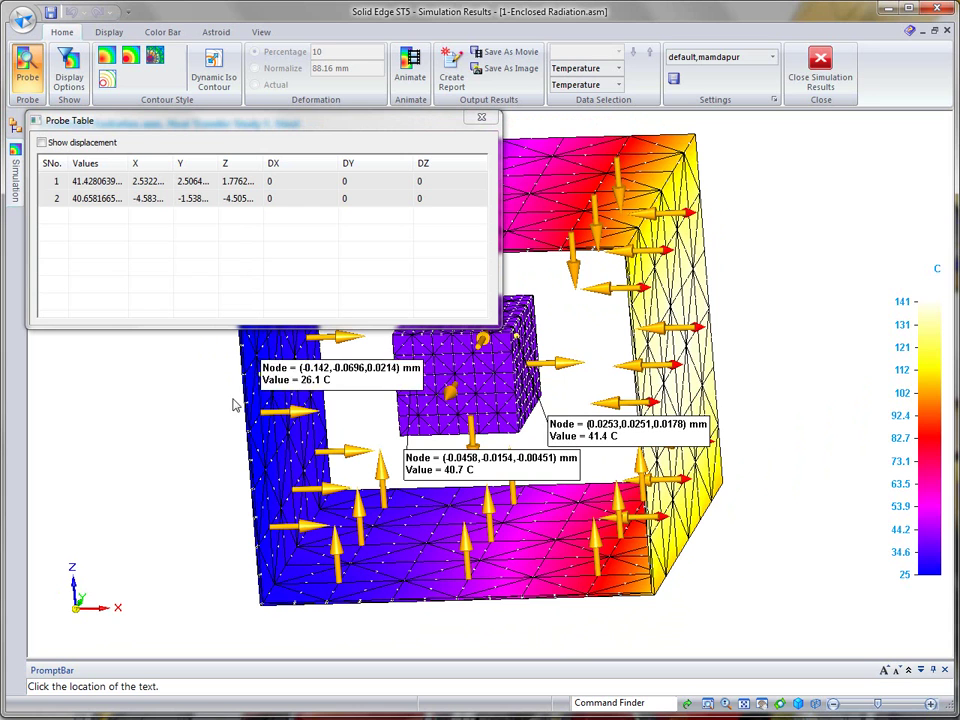
click(112, 428)
middle_drag(818, 247, 836, 200)
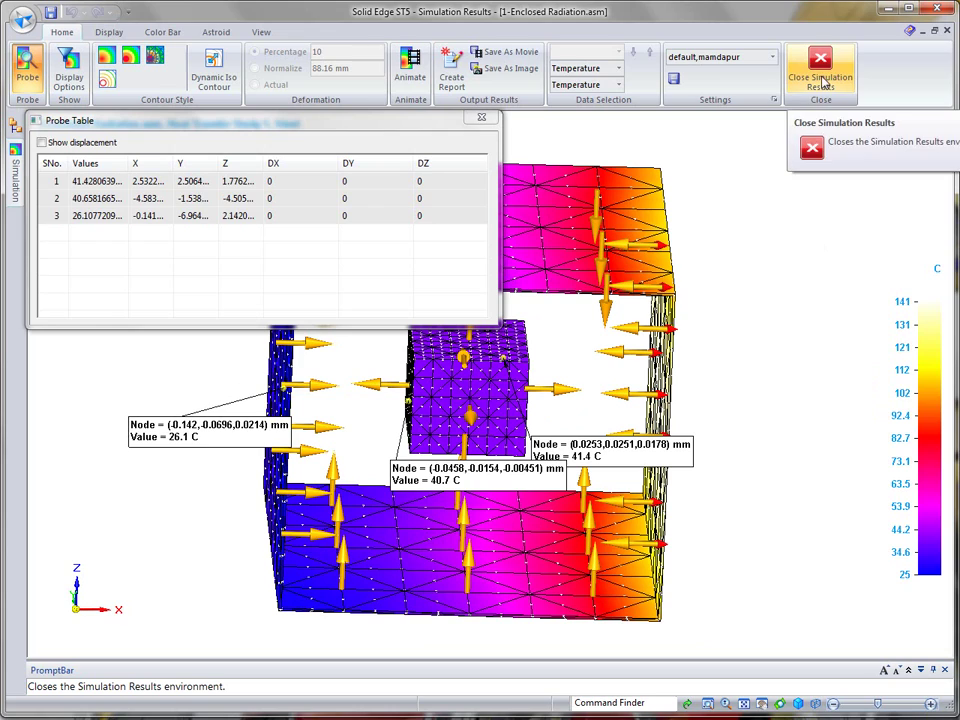
click(820, 80)
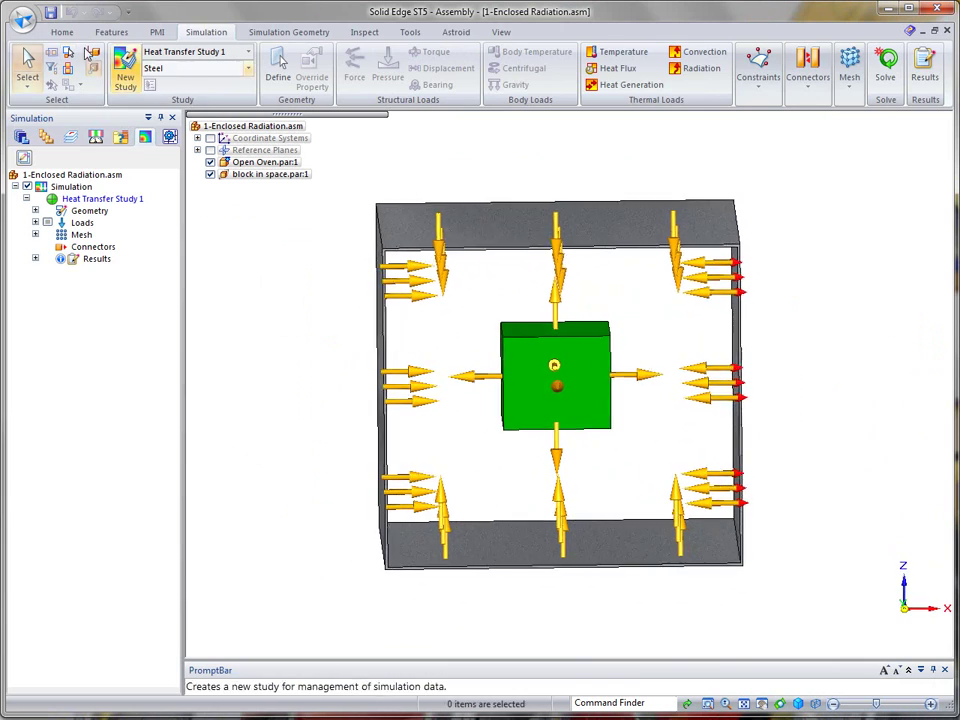
- Move the block about 72 mm along X toward the oven's hot side wall
drag(460, 304, 648, 462)
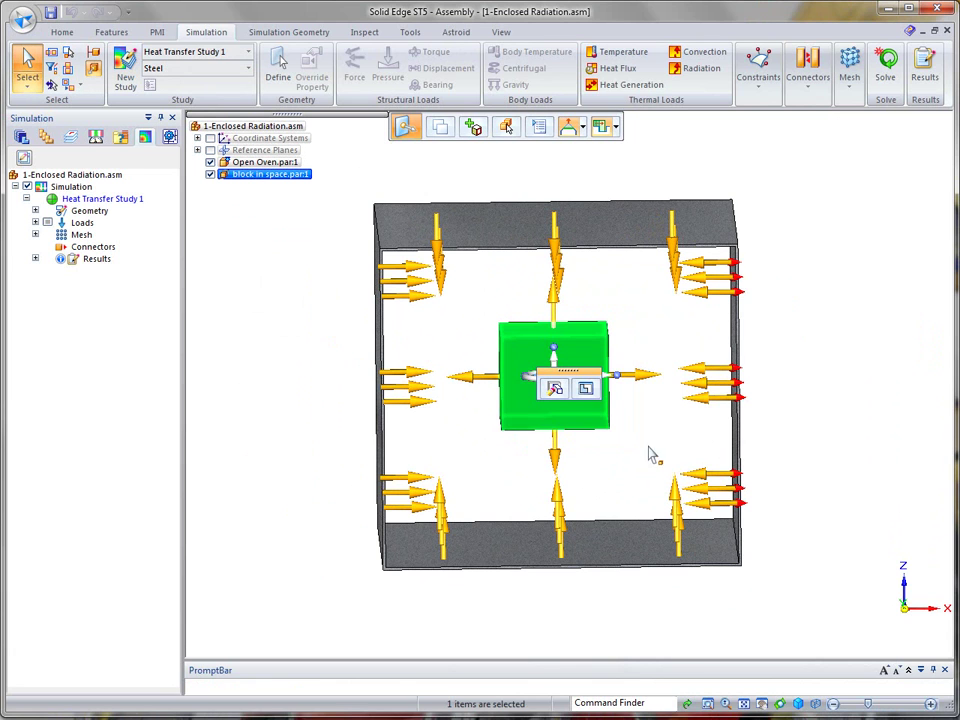
click(606, 376)
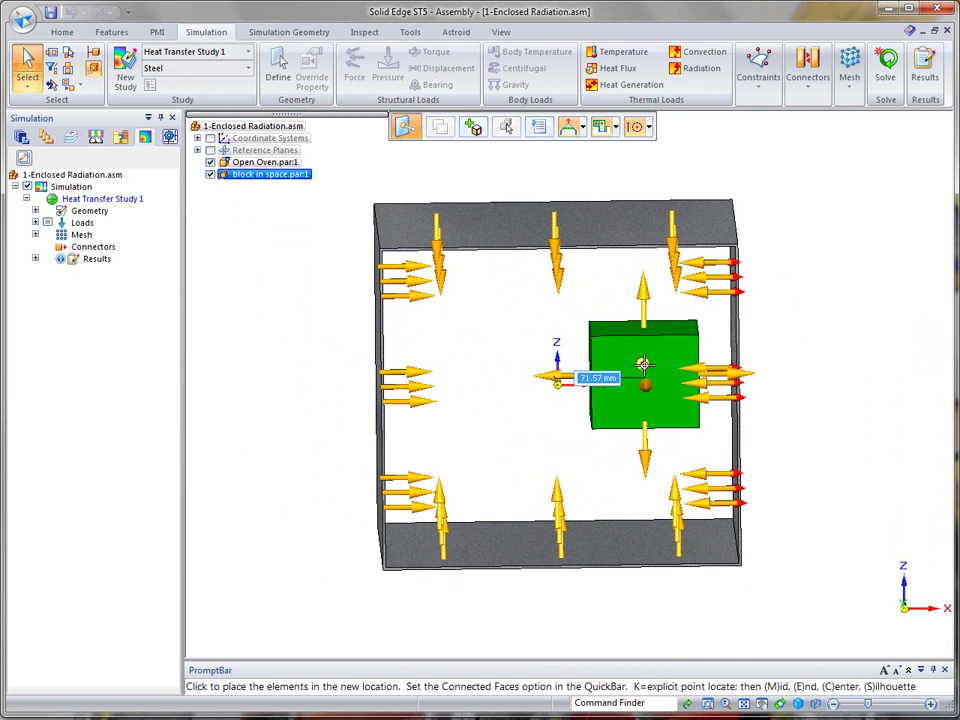
click(638, 366)
click(465, 307)
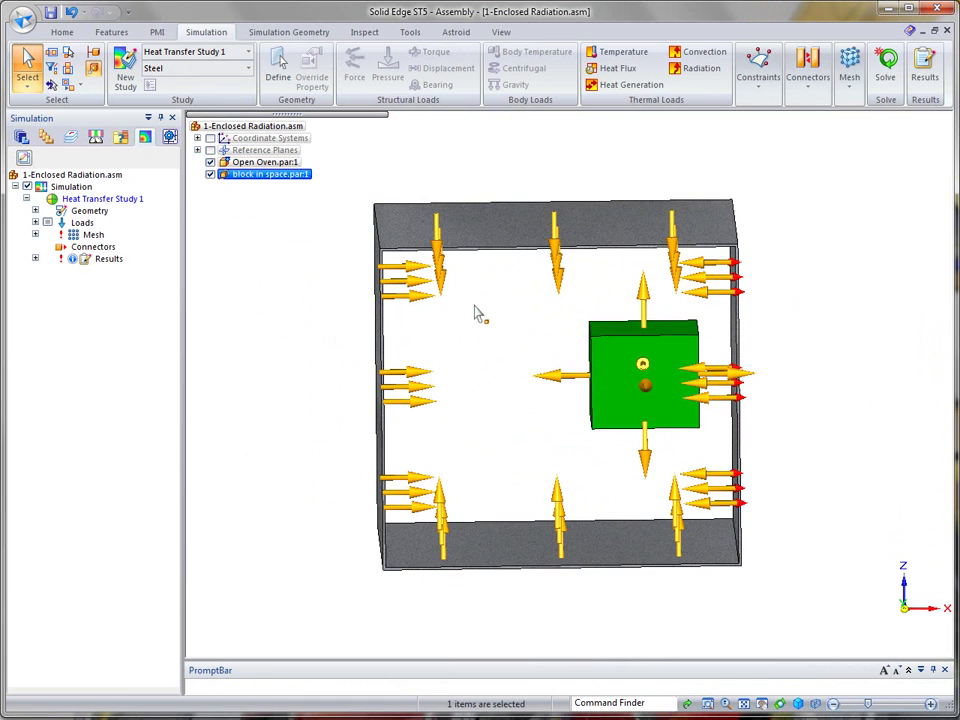
- Solve the study again with the moved block, agreeing to proceed without connectors
click(885, 68)
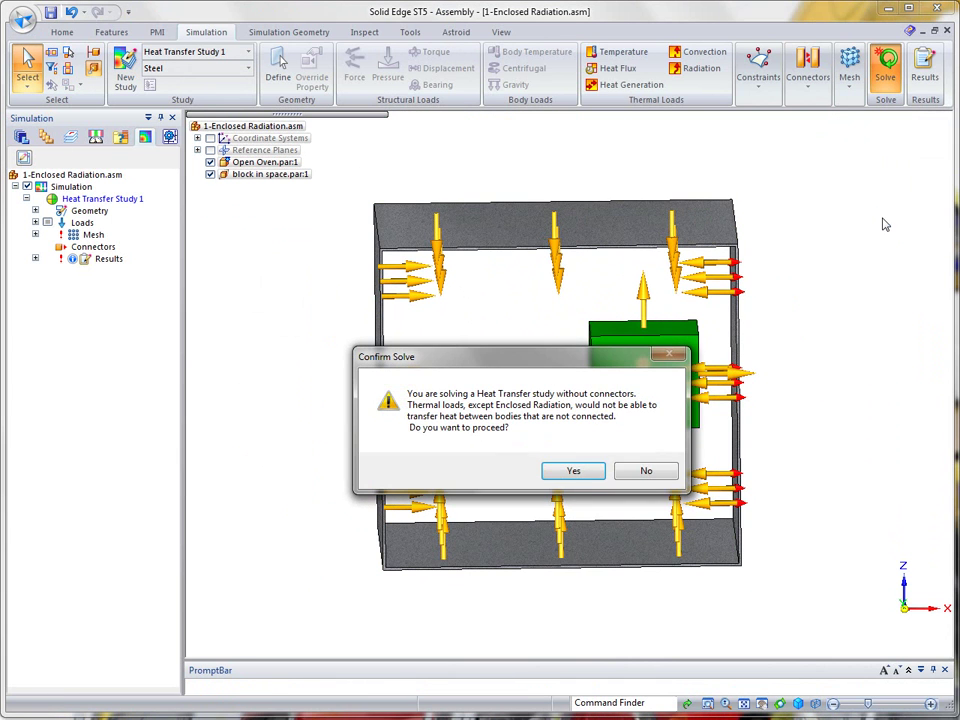
click(590, 473)
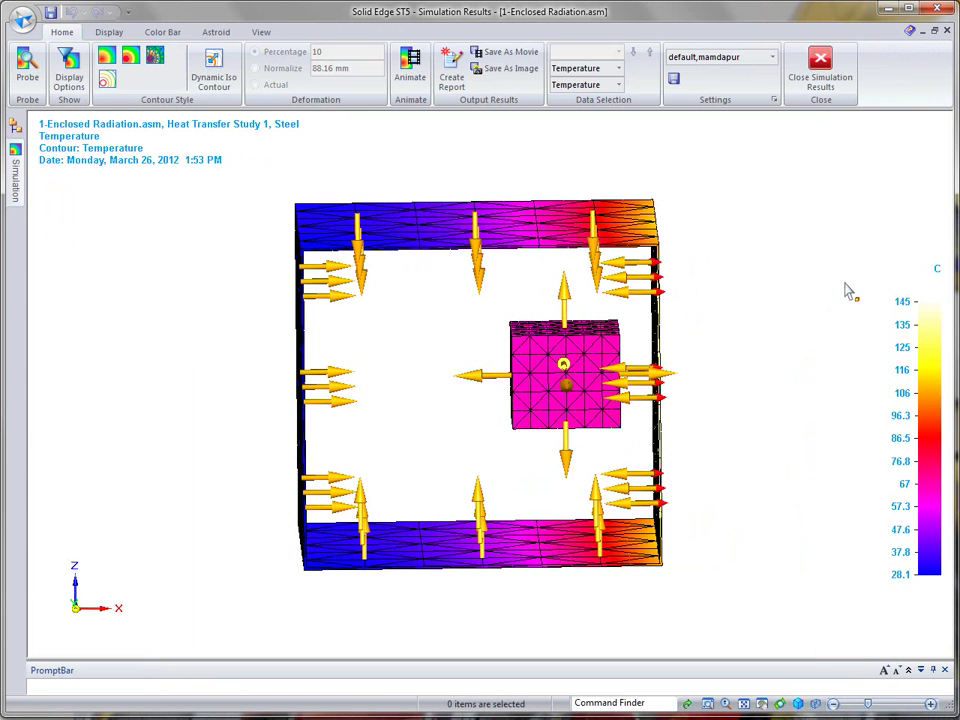
- Probe a node on the moved block, and review the temperature plot before closing the results
click(33, 66)
click(616, 335)
click(707, 313)
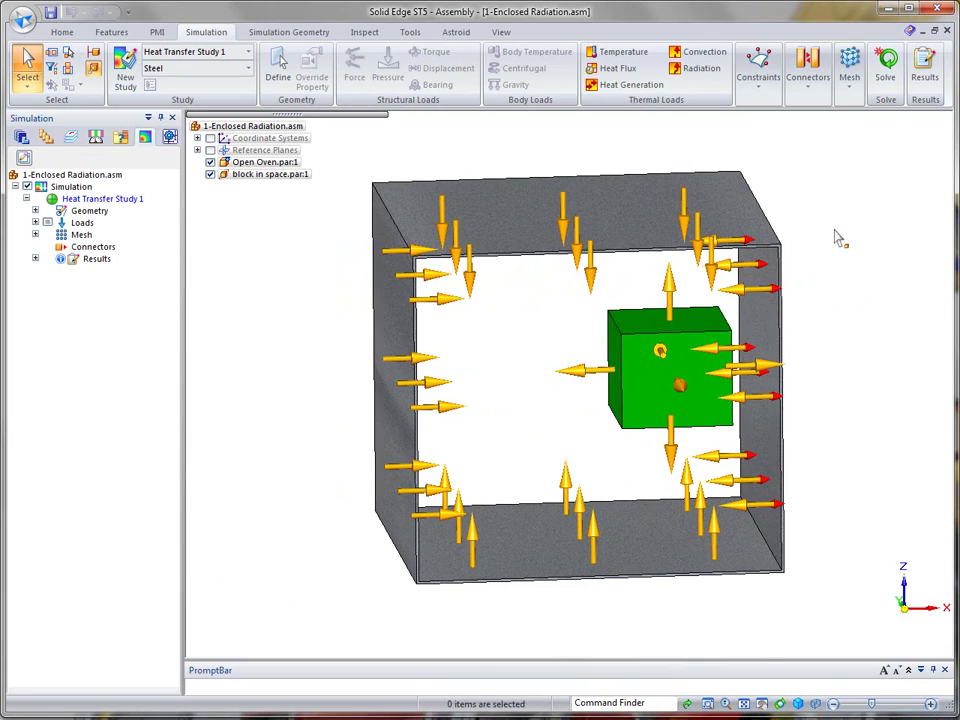
click(924, 70)
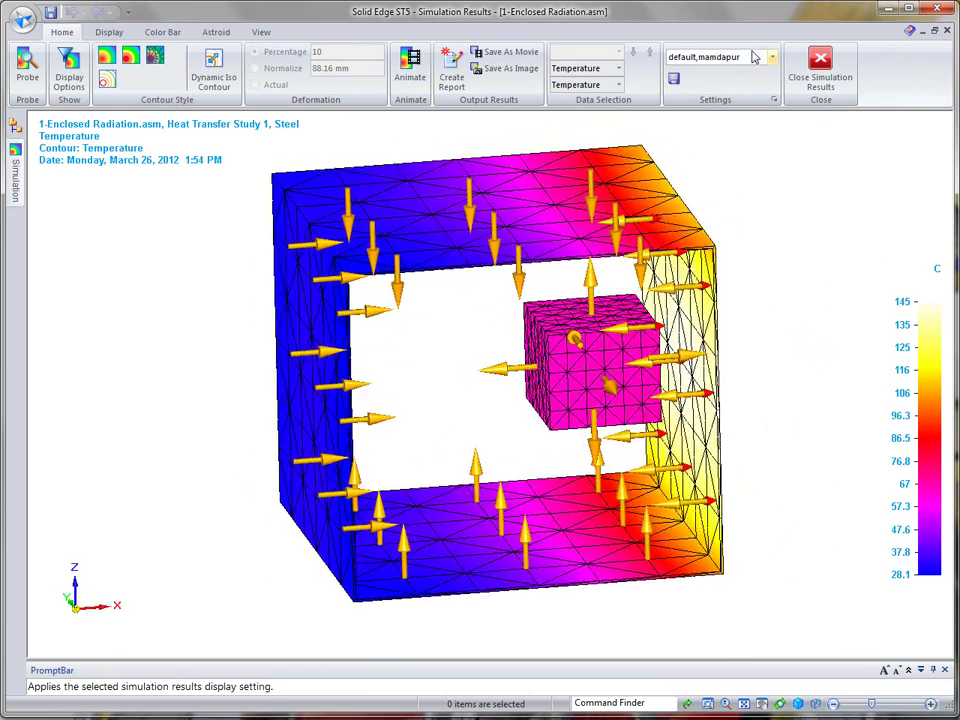
click(821, 74)
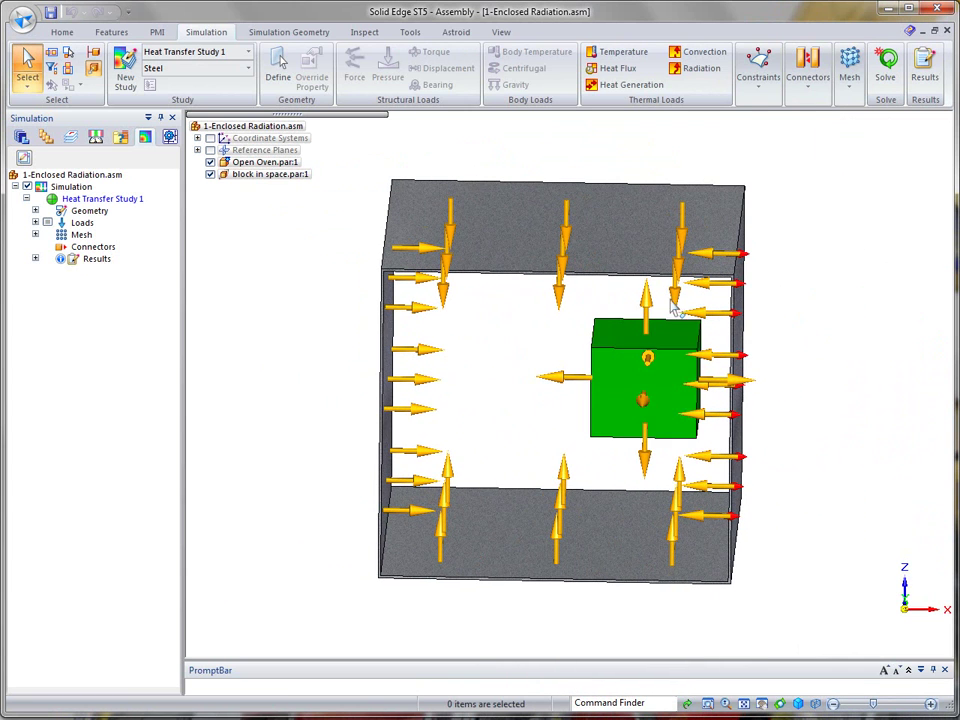
- Extend the block's top face upward by about 52 mm
click(620, 340)
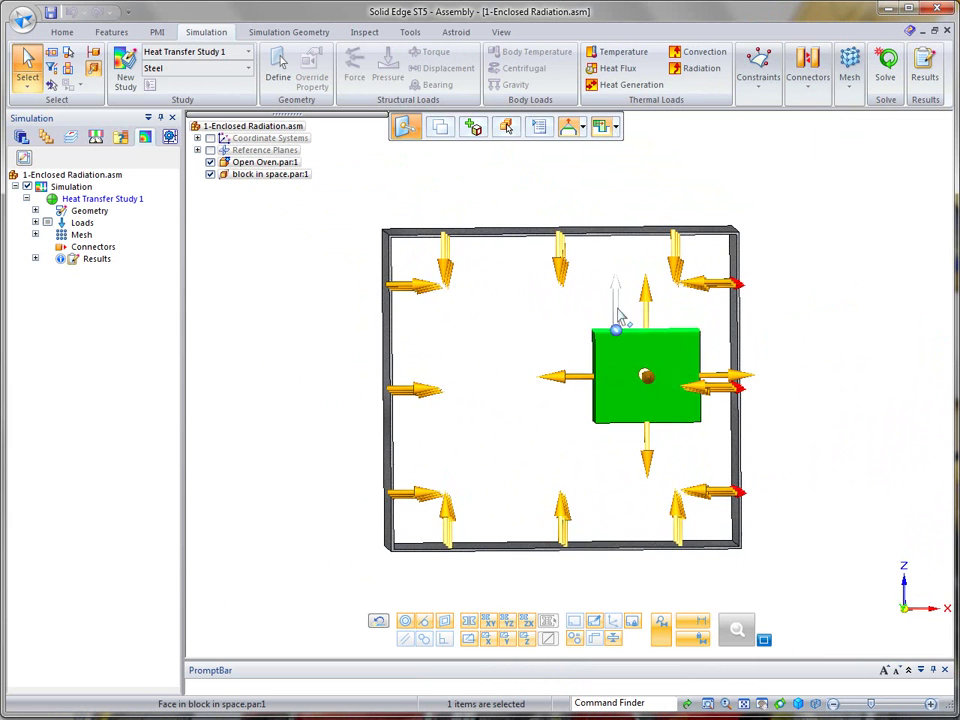
click(615, 323)
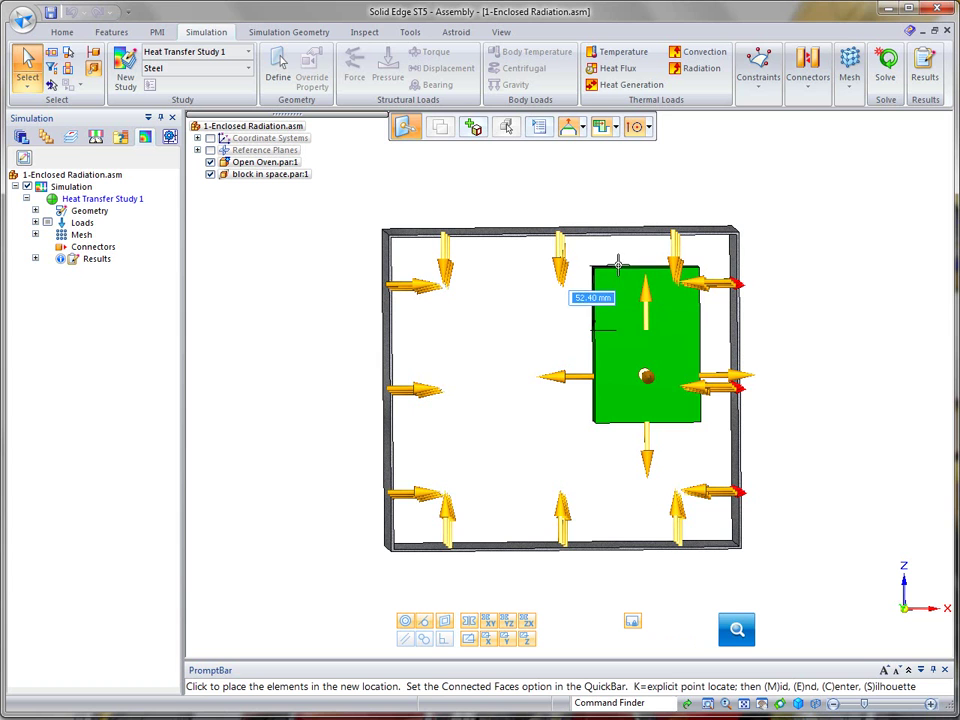
click(618, 260)
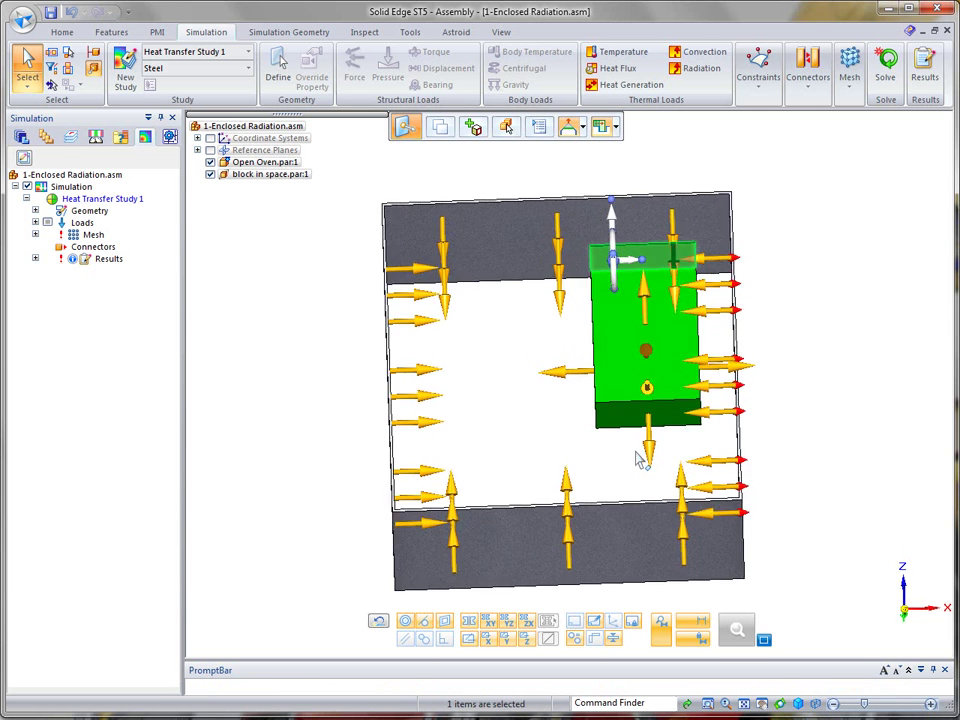
- Extend the block's bottom face downward by about 57 mm, close to the oven floor
click(634, 414)
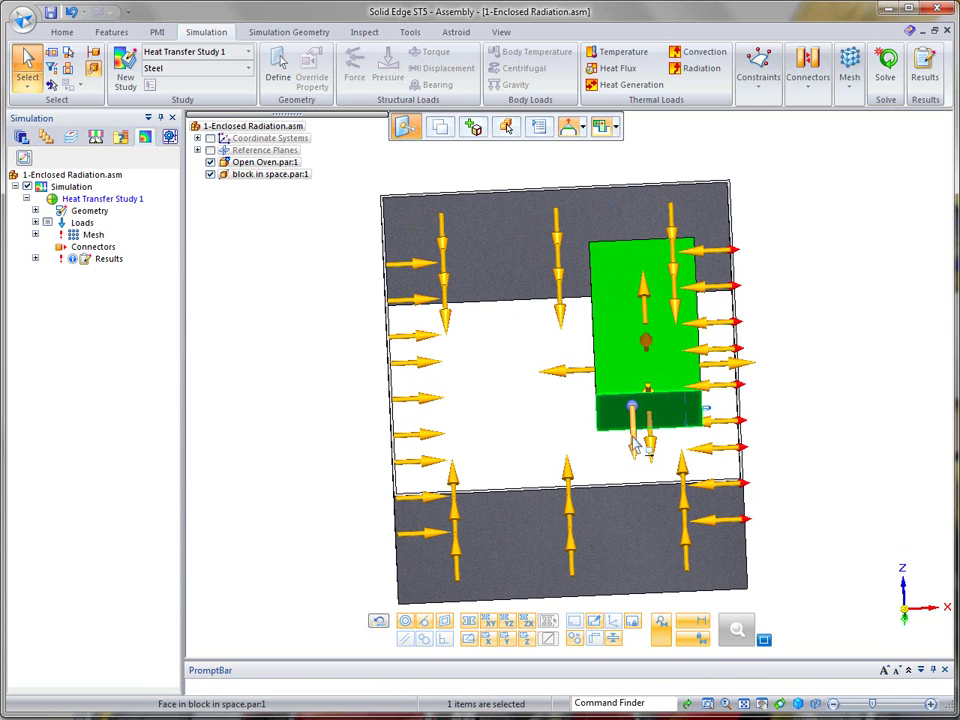
click(633, 445)
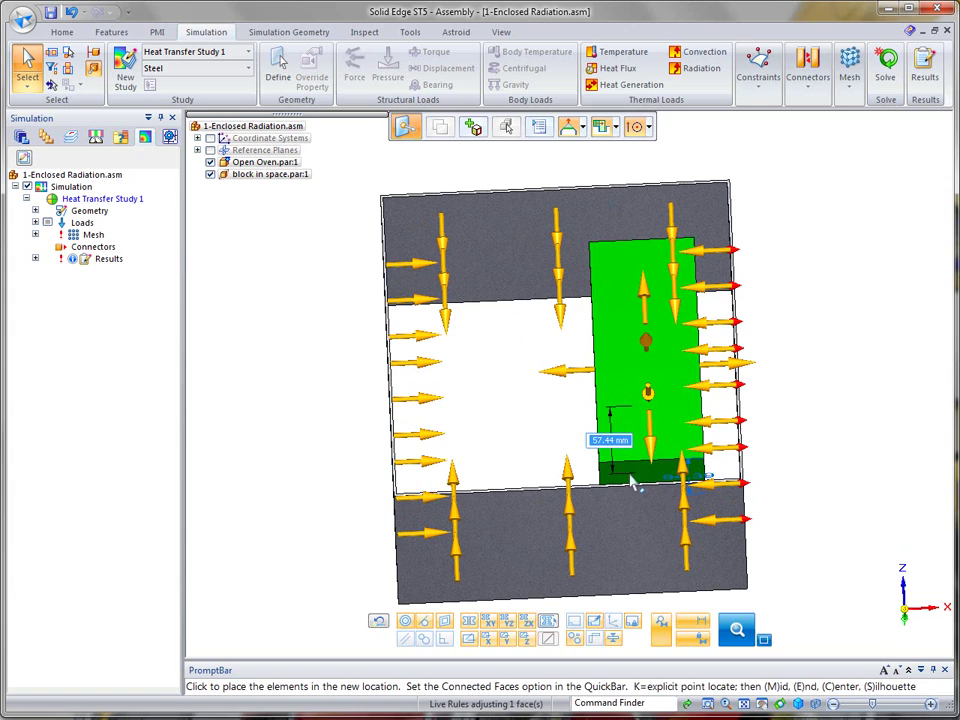
click(640, 482)
click(919, 371)
- Extend the block's front face about 63 mm along Y toward the oven opening, keeping Live Rules symmetry
middle_drag(919, 371, 573, 380)
click(572, 376)
click(571, 376)
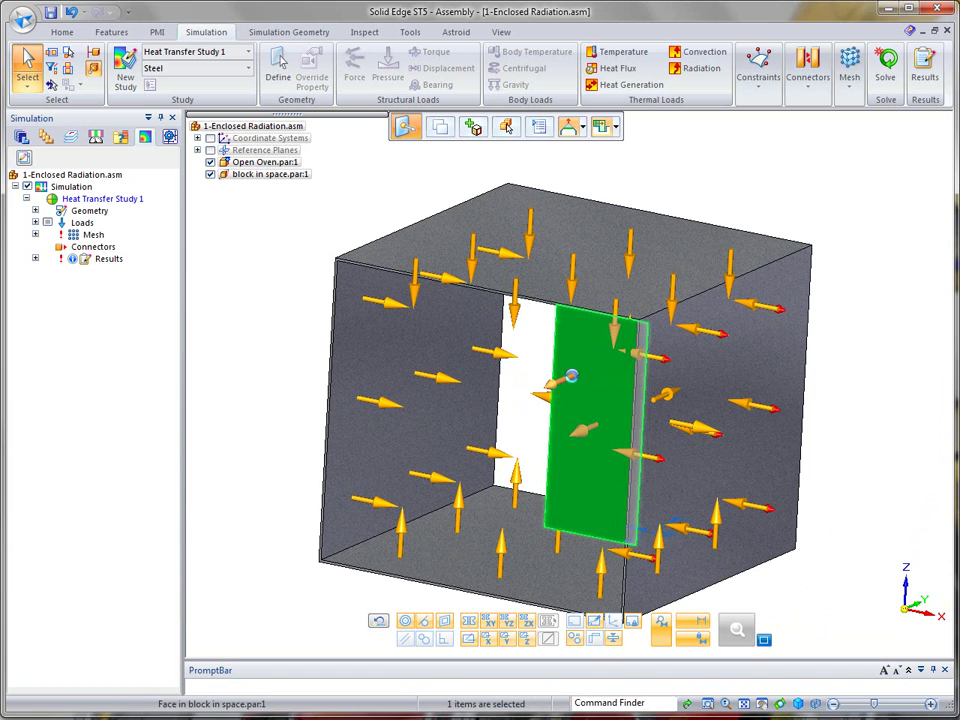
click(548, 392)
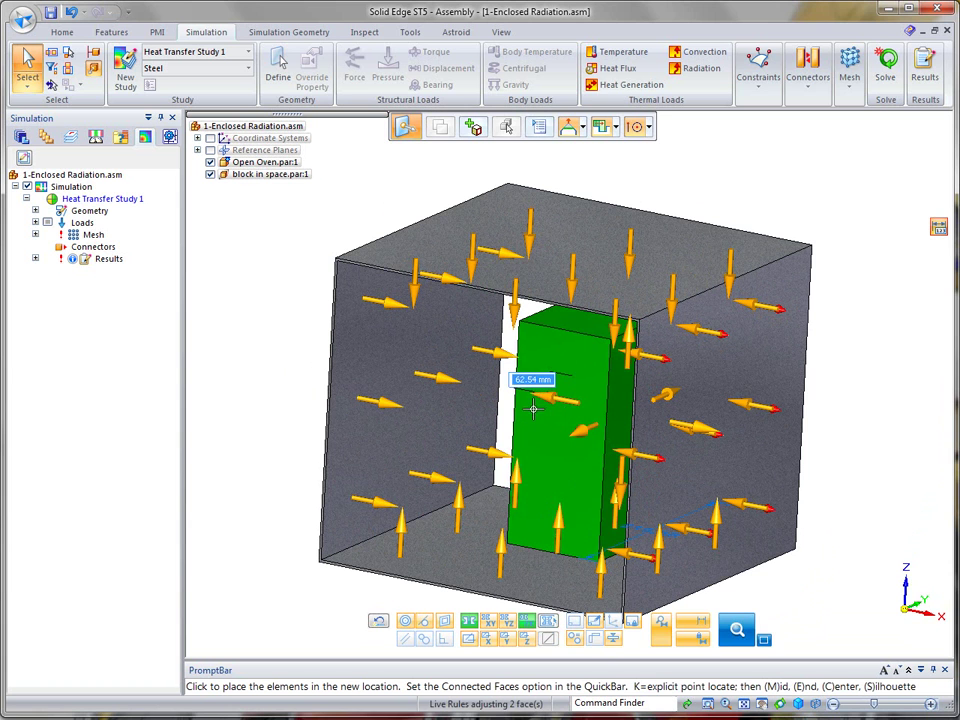
click(535, 416)
middle_drag(868, 199, 804, 326)
key(ctrl+f)
click(760, 333)
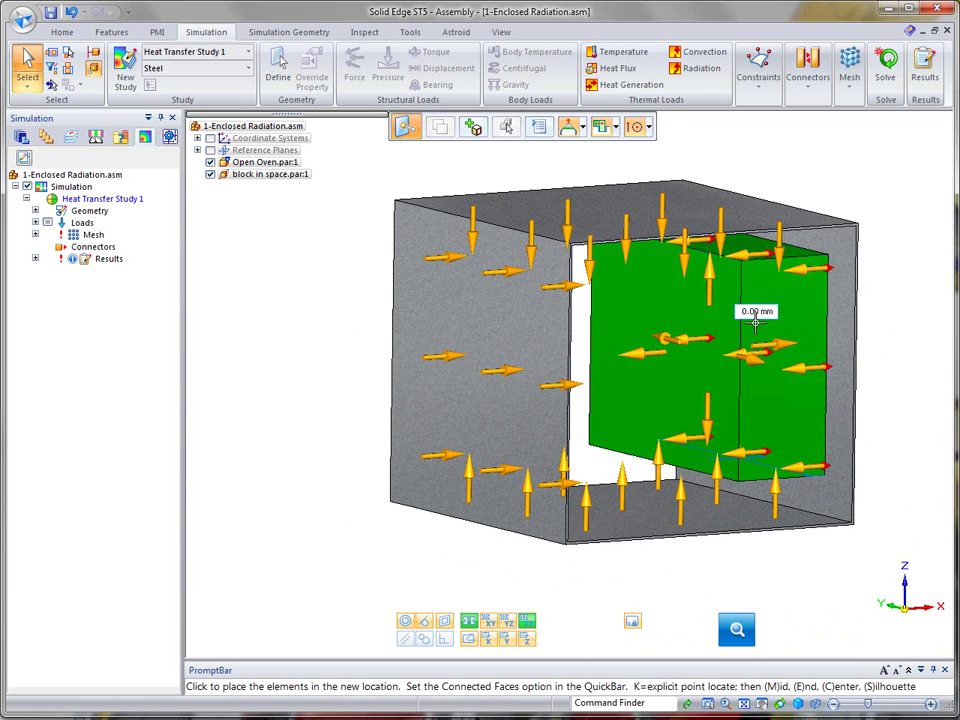
key(Escape)
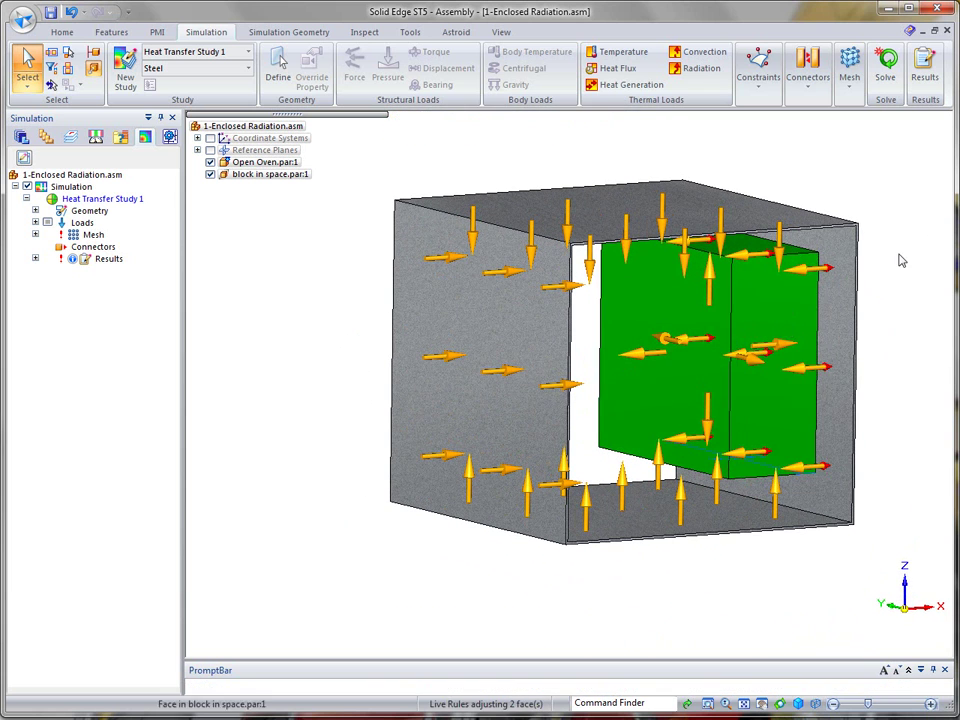
key(Escape)
- Solve the study again with the enlarged block, agreeing to proceed without connectors
click(888, 80)
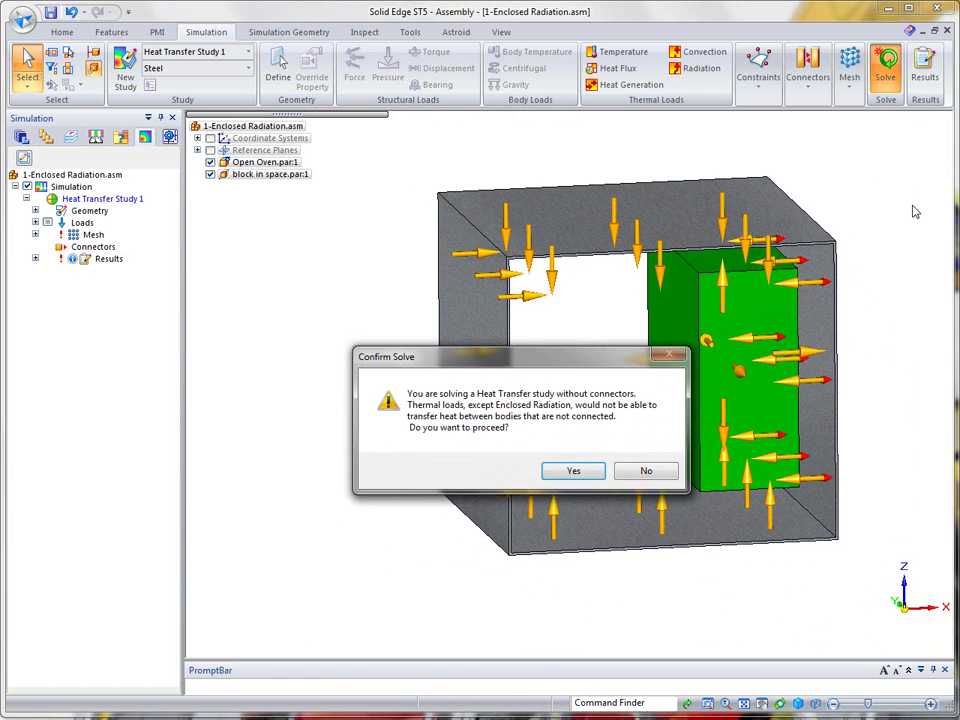
click(602, 470)
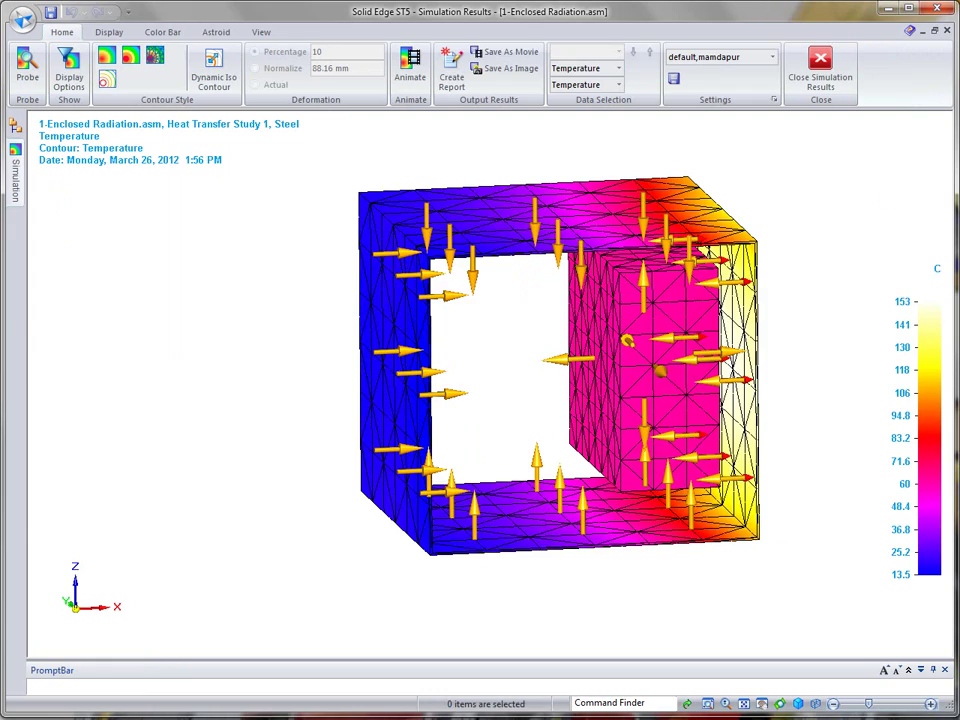
- Examine the new temperature plot and probe a node on the oven's cold side wall
middle_drag(895, 190, 356, 360)
mouse_move(904, 590)
middle_down()
mouse_move(905, 582)
mouse_move(896, 587)
middle_up()
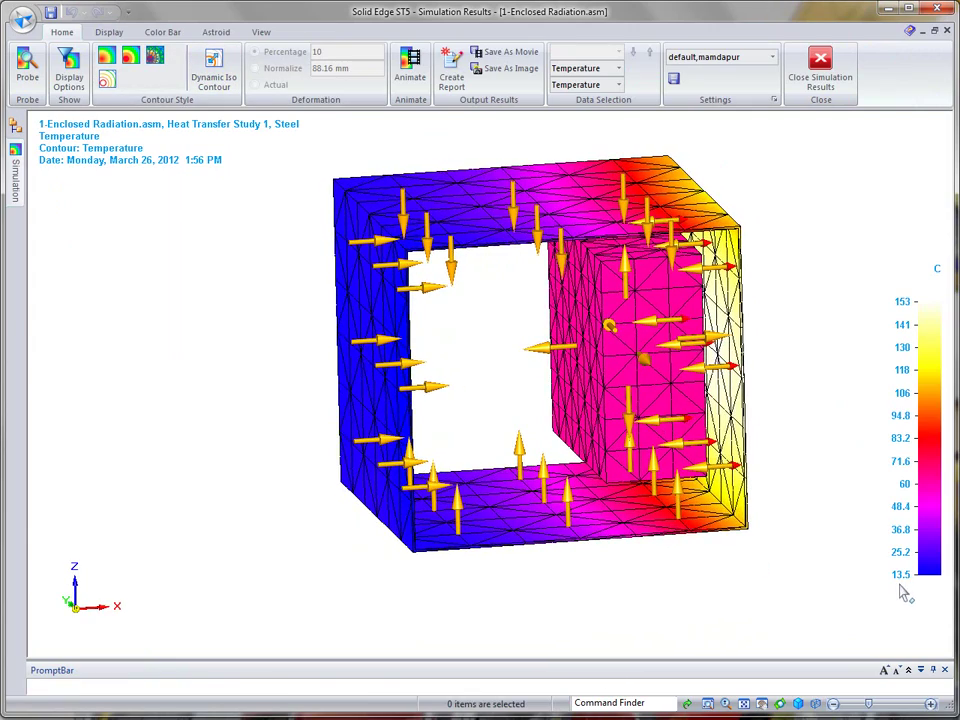
click(27, 65)
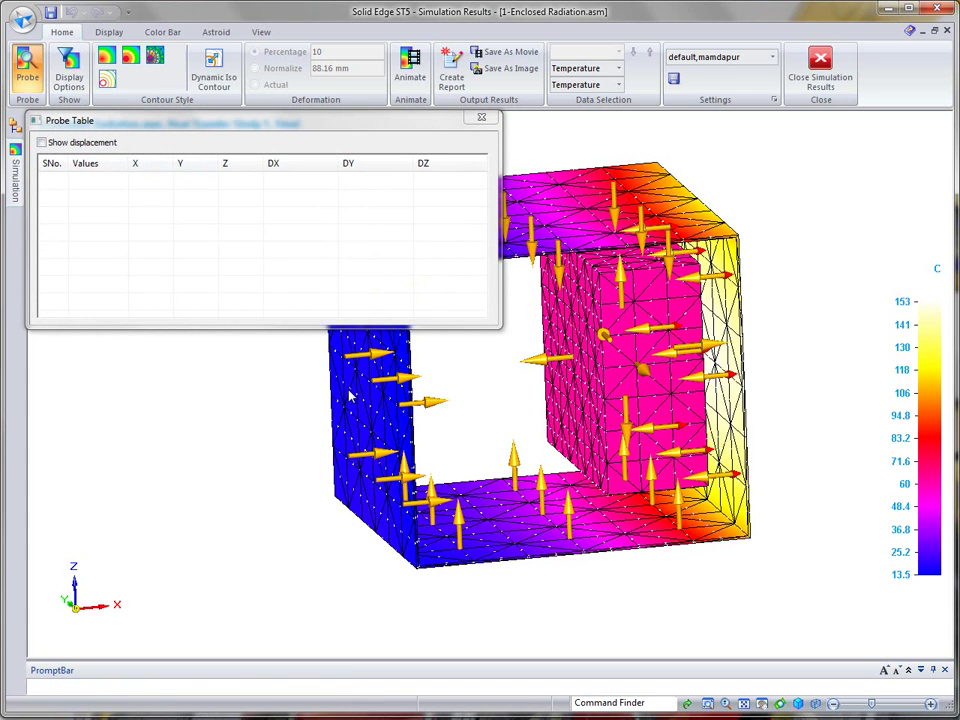
click(349, 396)
click(310, 460)
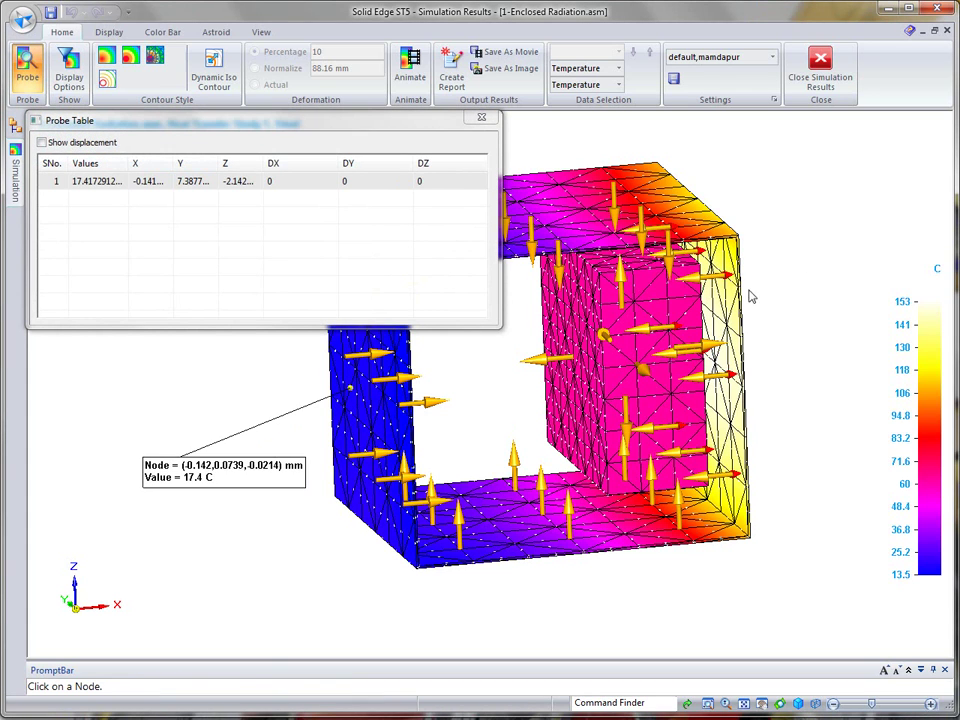
- Probe the temperature at a node on the enlarged block, and close the simulation results
middle_drag(810, 282, 636, 392)
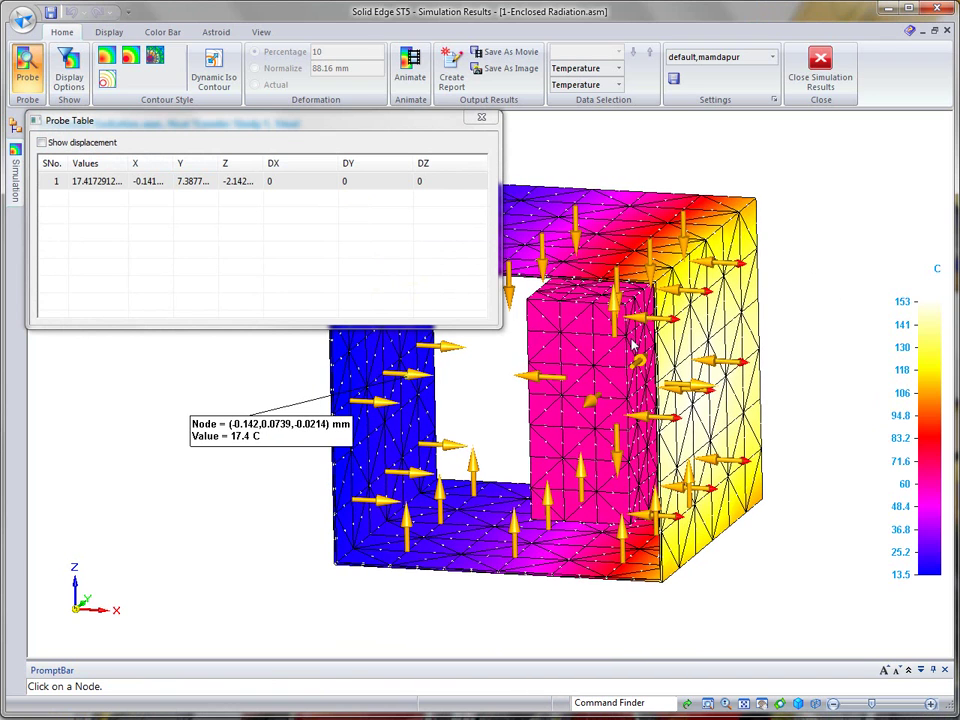
click(634, 342)
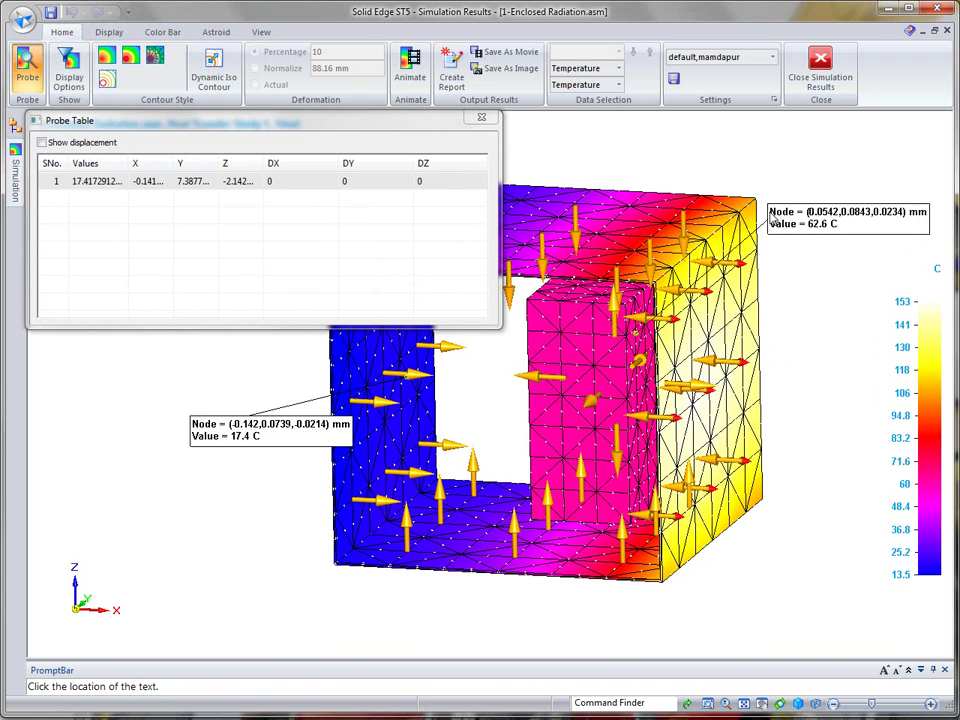
click(779, 172)
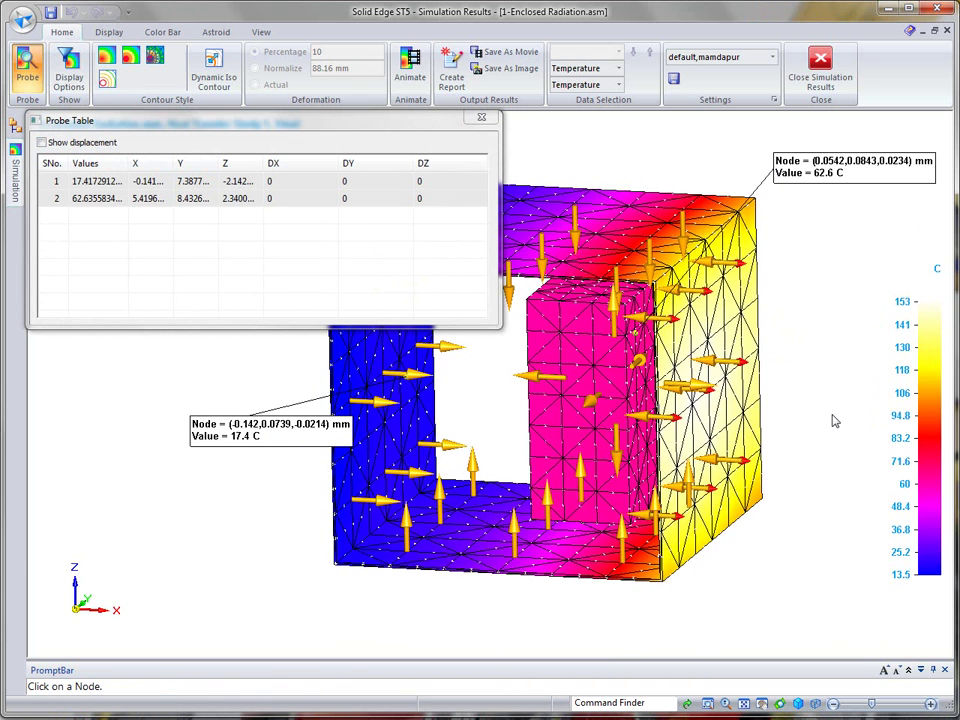
middle_drag(835, 421, 825, 455)
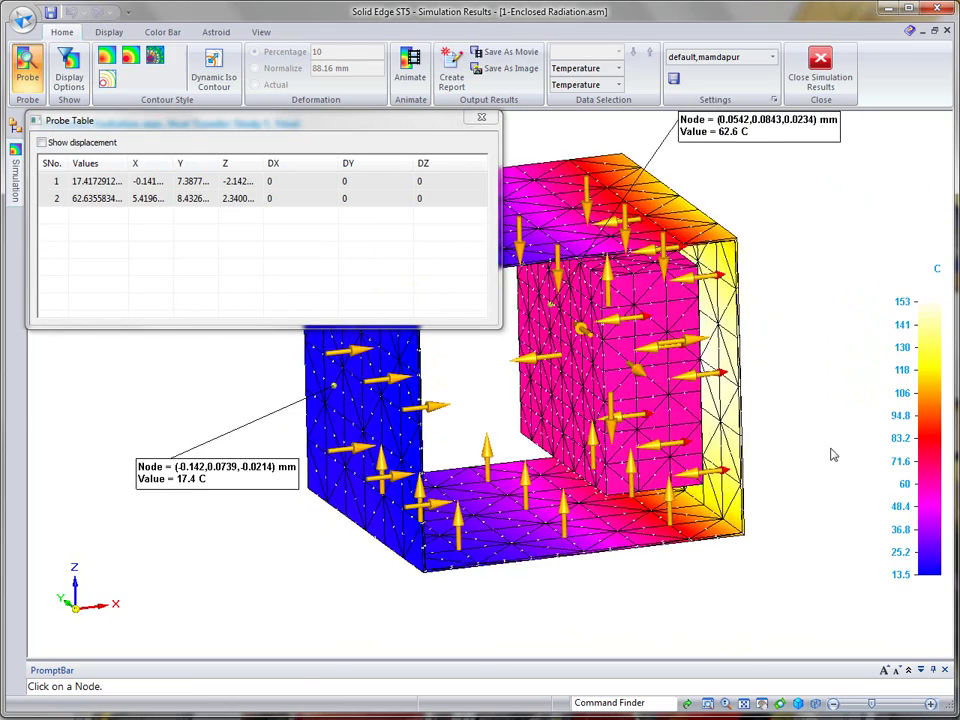
scroll(843, 454, down, 2)
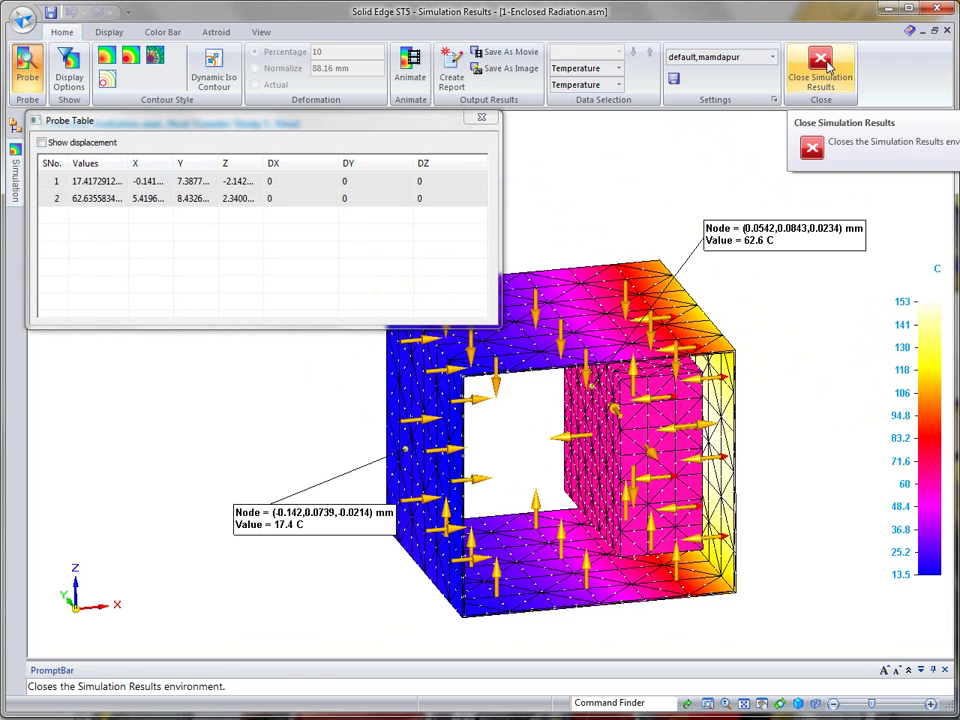
click(820, 66)
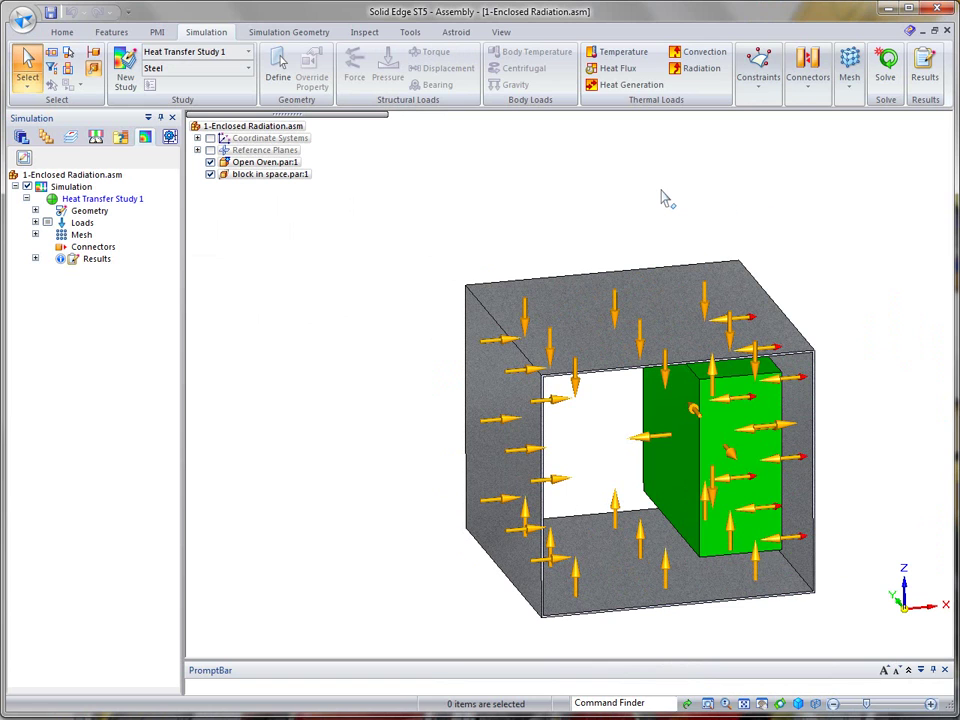